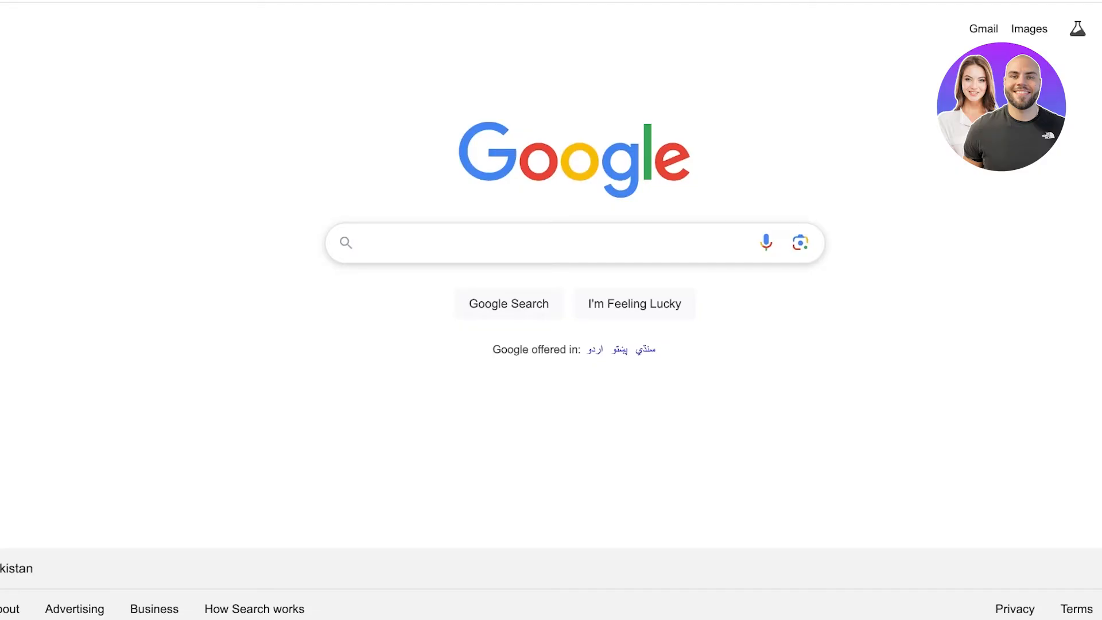
- Open Google Forms from the Google apps and create a new blank form, dismissing its introductory notice
click(1092, 28)
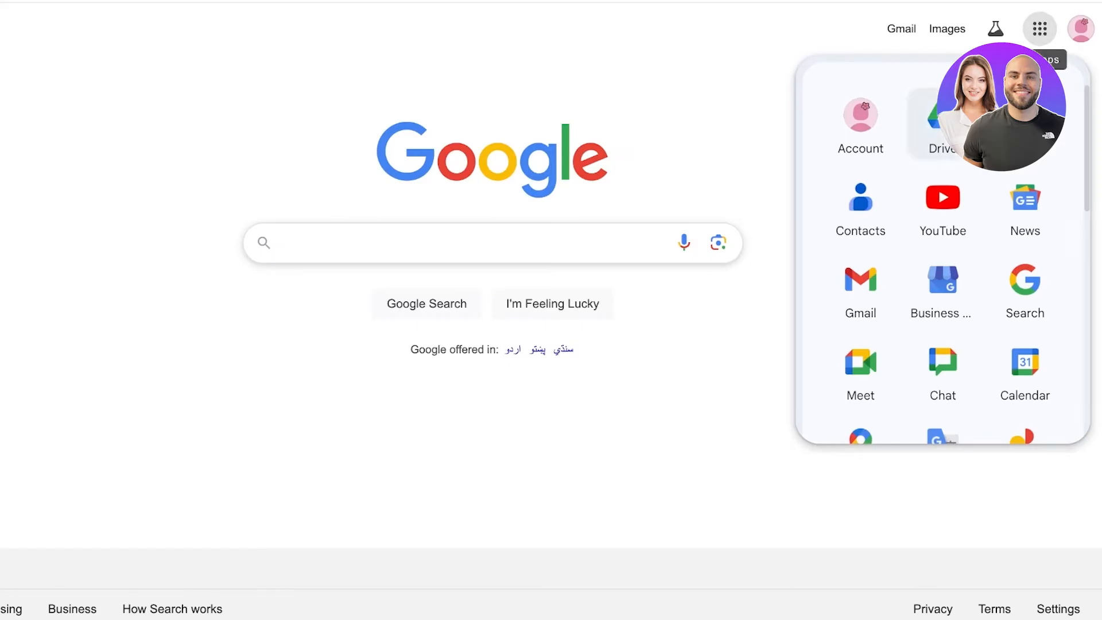
scroll(941, 115, down, 7)
scroll(941, 241, down, 5)
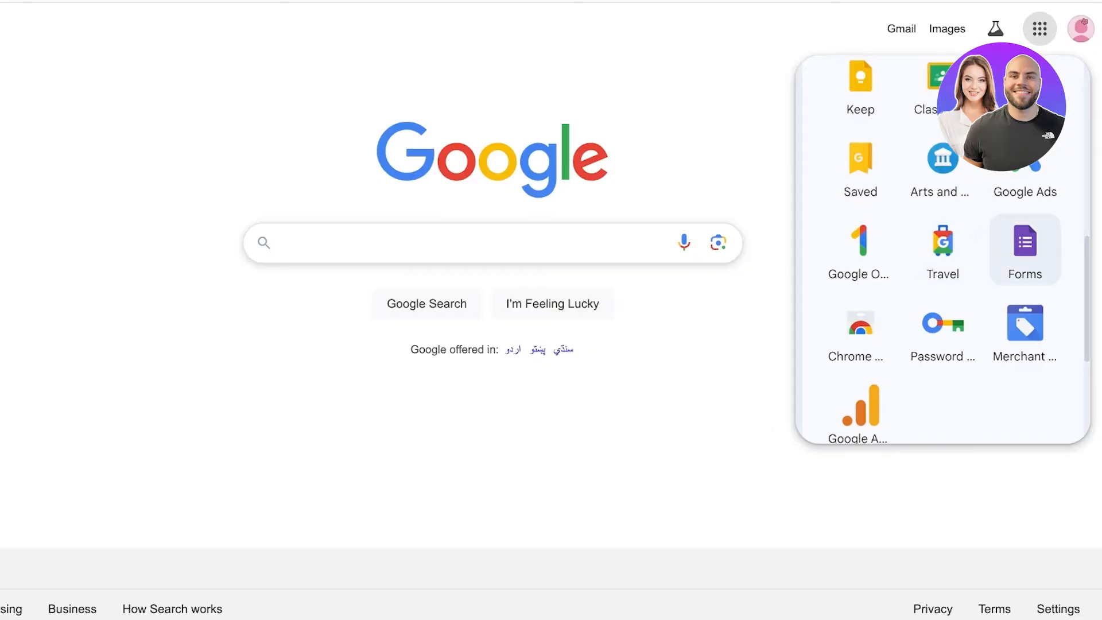
scroll(1025, 250, down, 3)
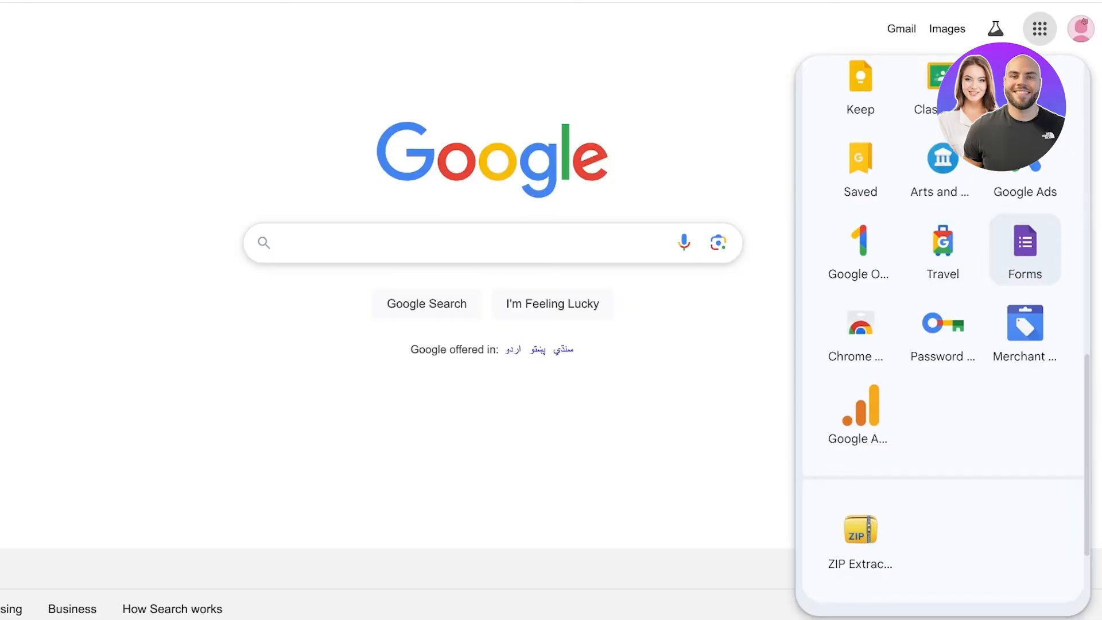
click(1024, 250)
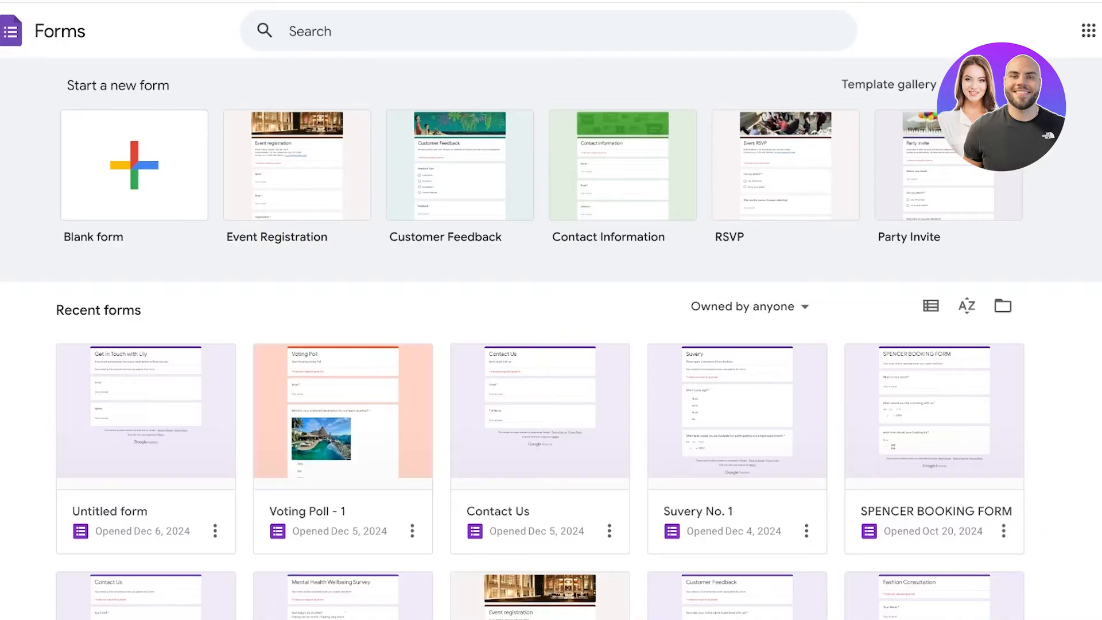
click(134, 165)
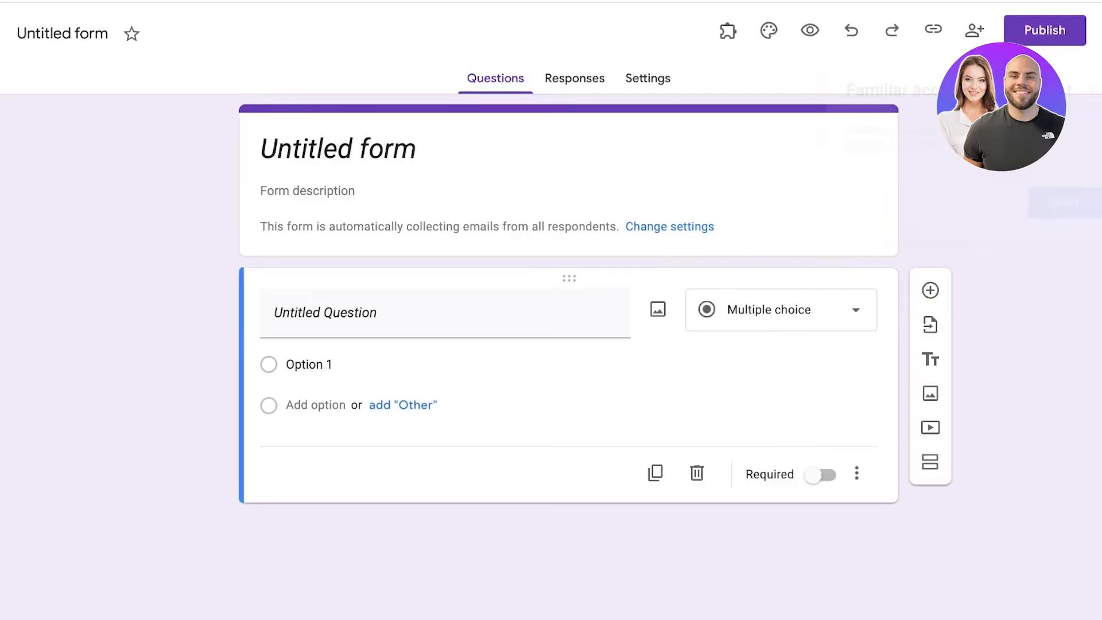
click(1092, 90)
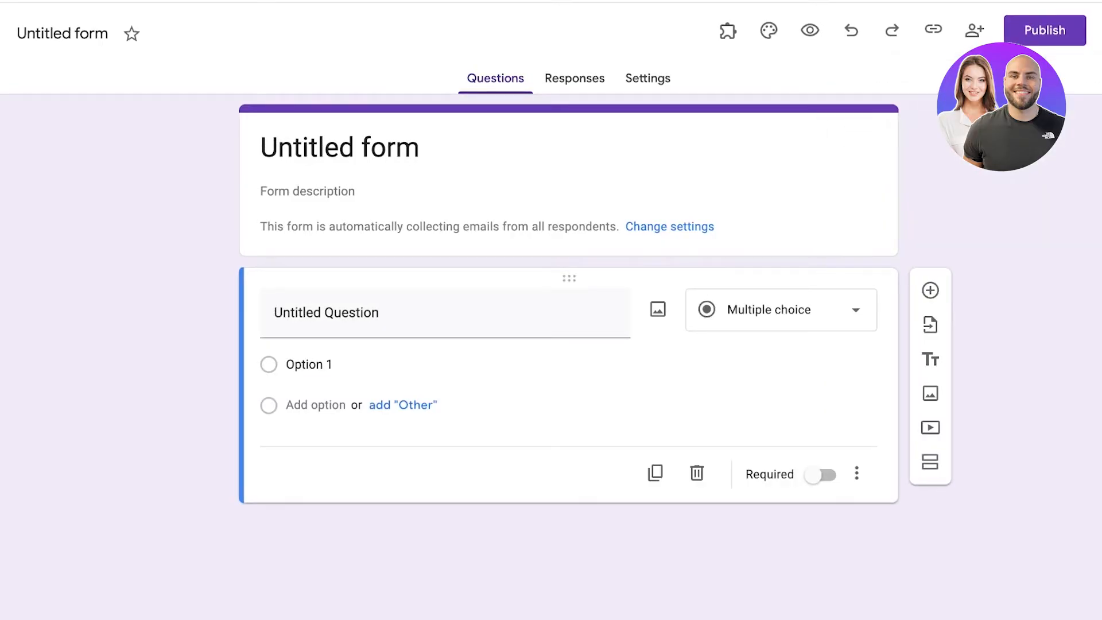
- Rename the form file as "Student Research Questionnaire"
click(66, 33)
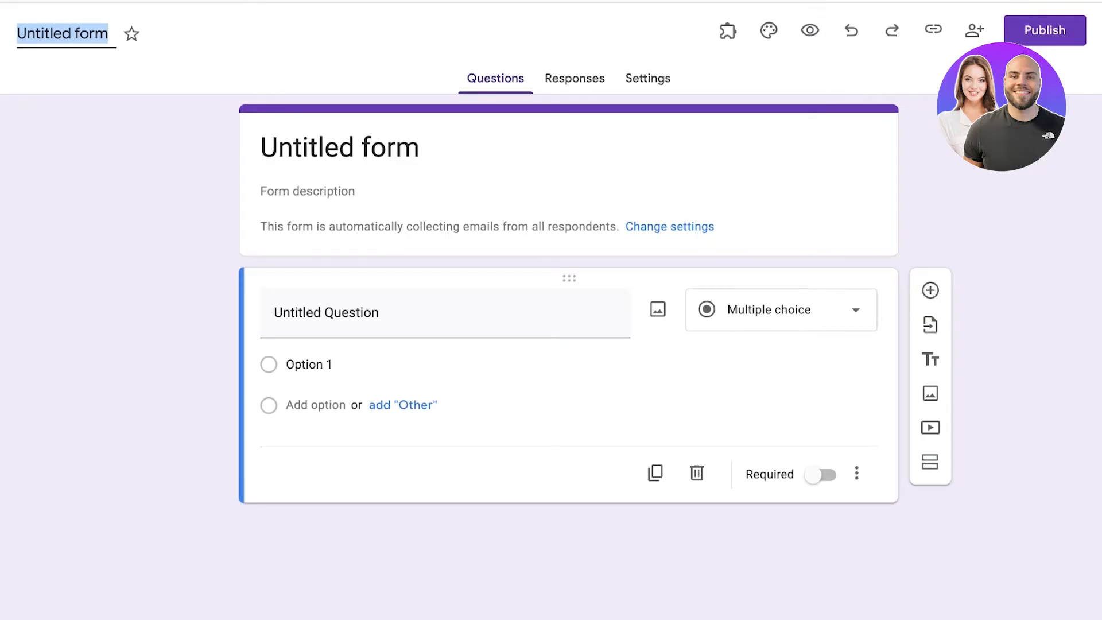
text(Sud)
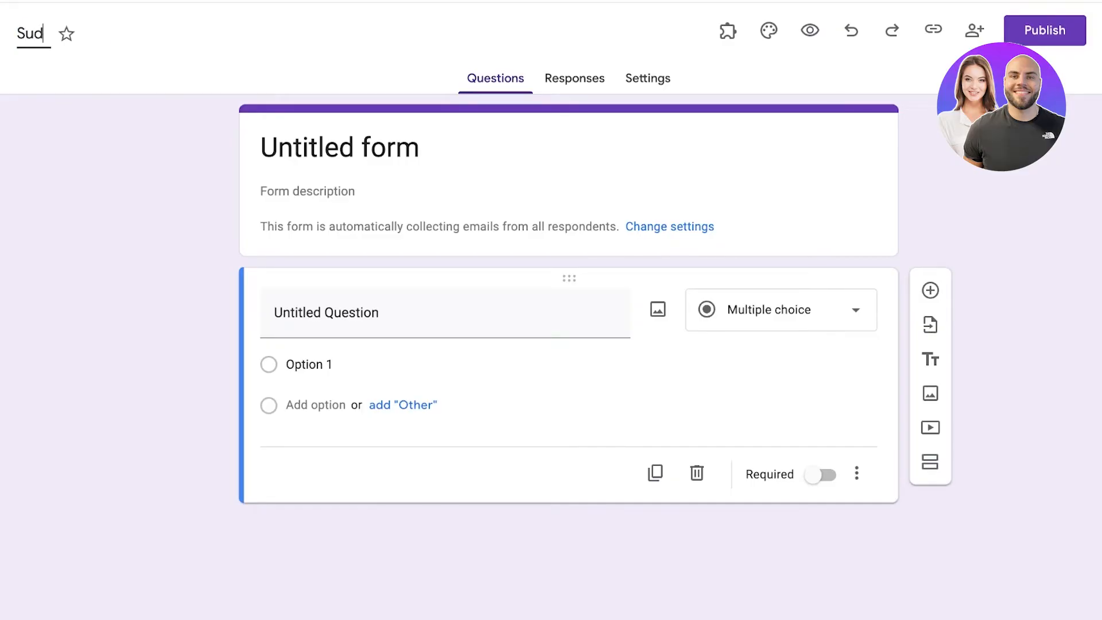
key(BackSpace)
key(BackSpace)
text(tudent Research Questionnaire)
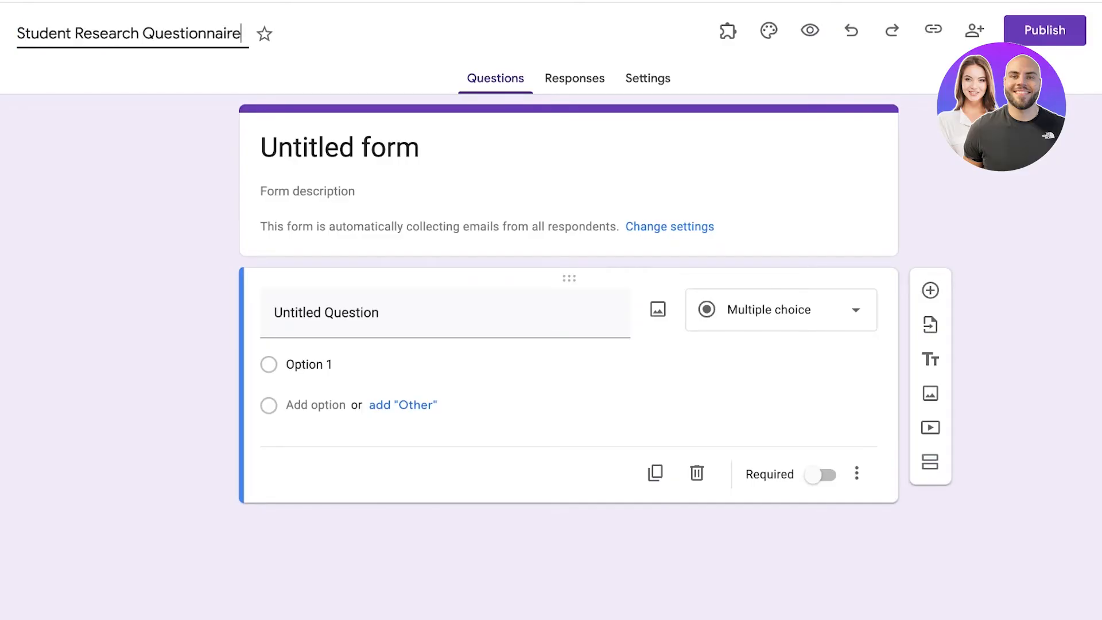
key(Return)
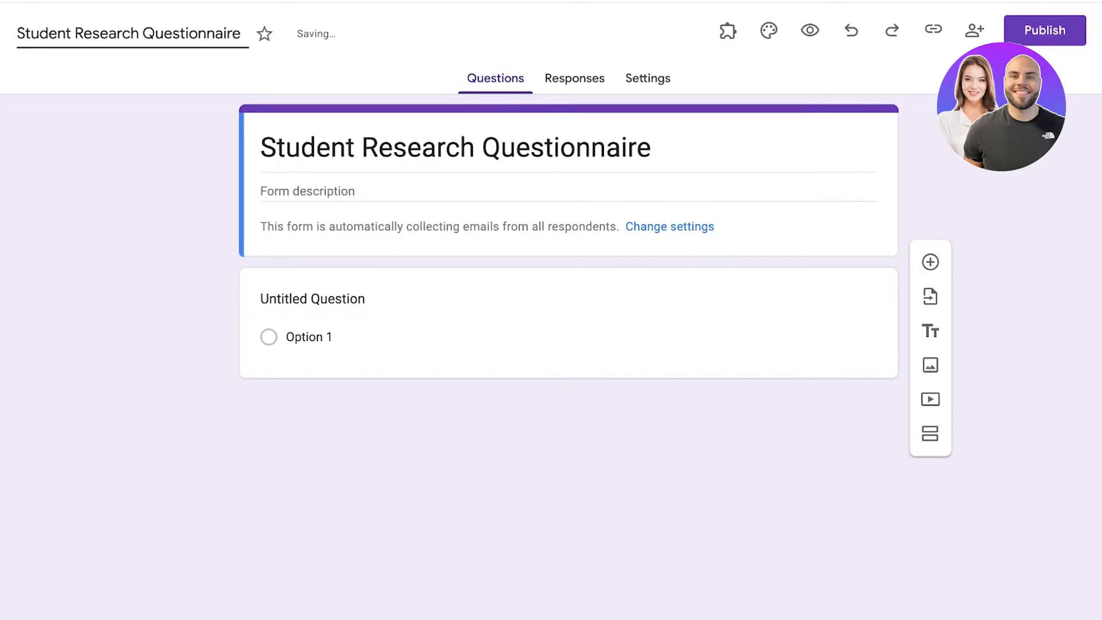
- Copy the form's heading "Student Research Questionnaire" and paste it back into the heading
click(405, 148)
key(ctrl+c)
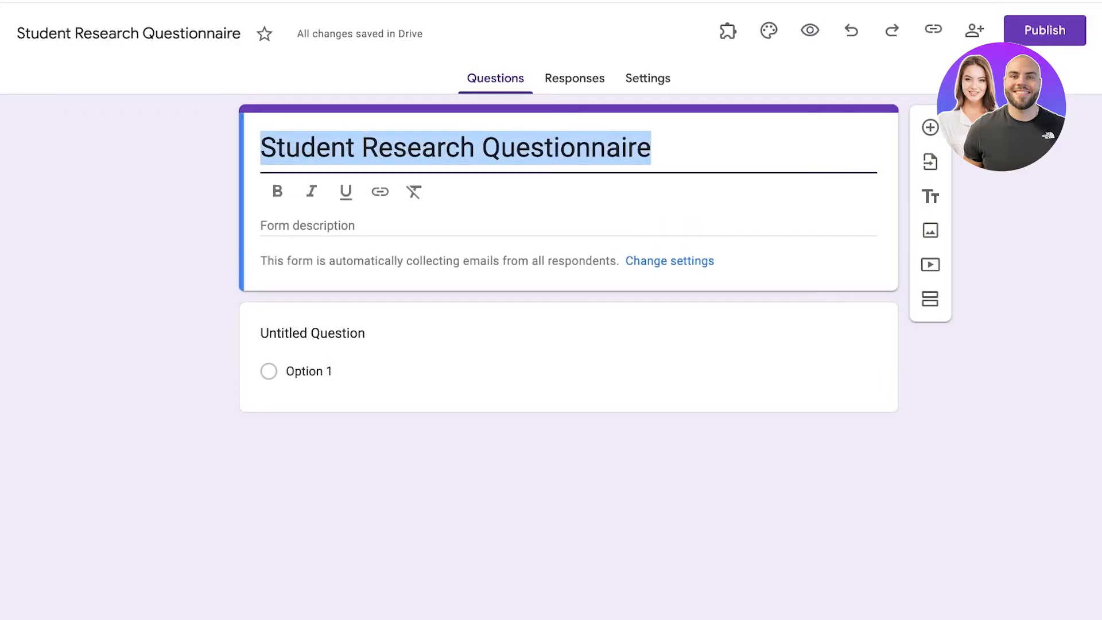
text(g)
key(BackSpace)
key(ctrl+v)
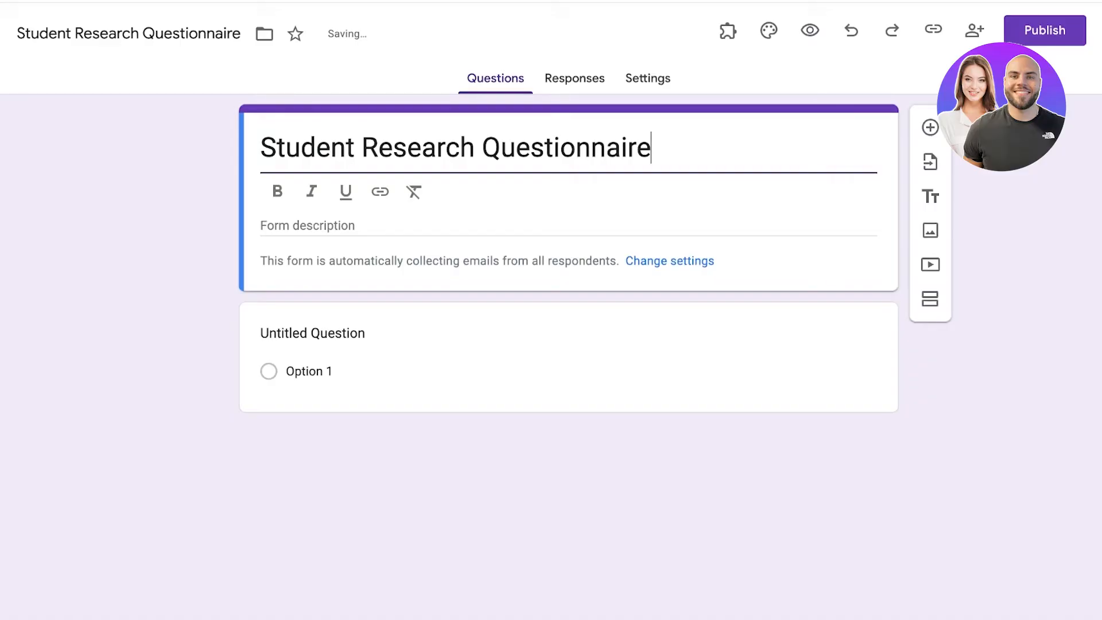
- Replace the form's heading with "Job Satisfaction Questionnaire"
key(ctrl+a)
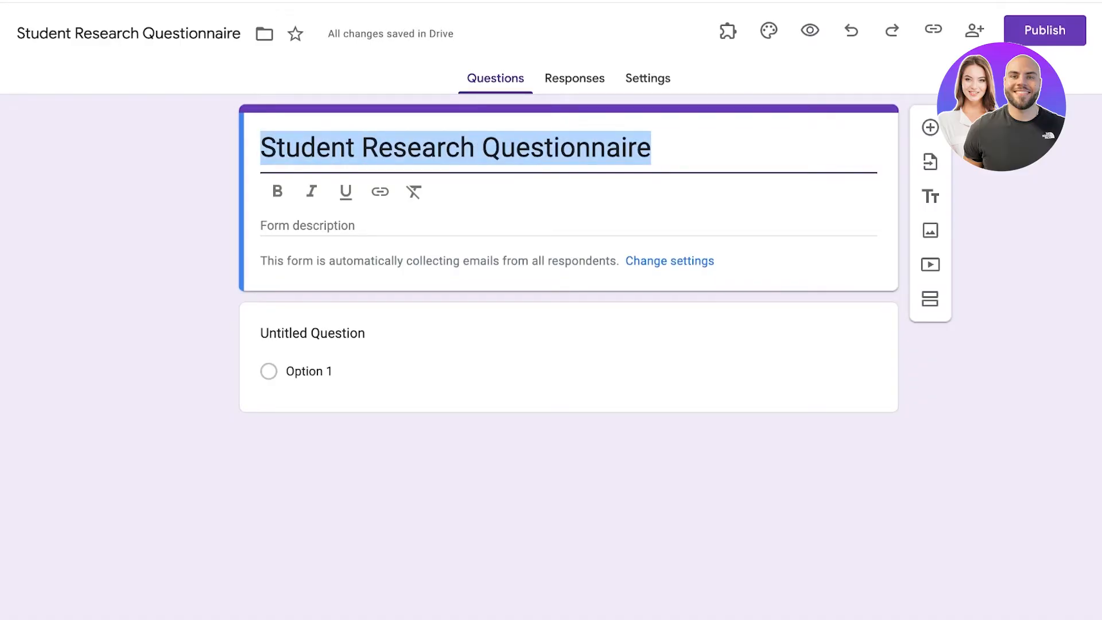
text(Employ)
key(BackSpace)
key(BackSpace)
key(BackSpace)
key(BackSpace)
key(BackSpace)
key(BackSpace)
text(Job )
text(Avaia)
key(BackSpace)
key(BackSpace)
key(BackSpace)
key(BackSpace)
key(BackSpace)
text(Satisfaction Q)
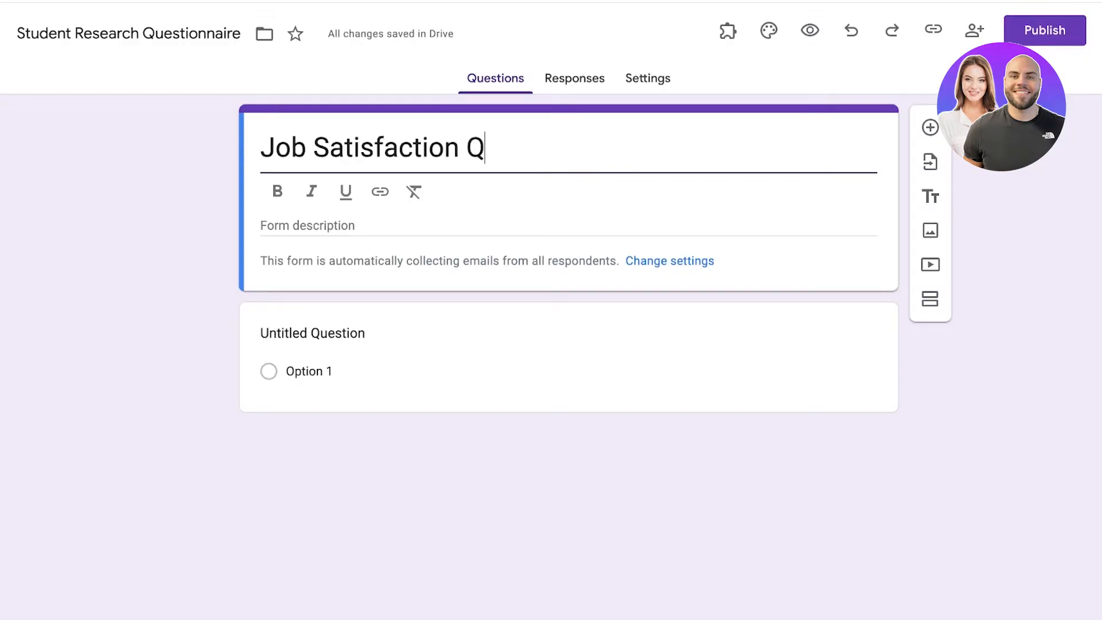
text(uesit)
key(BackSpace)
key(BackSpace)
text(tionnaire)
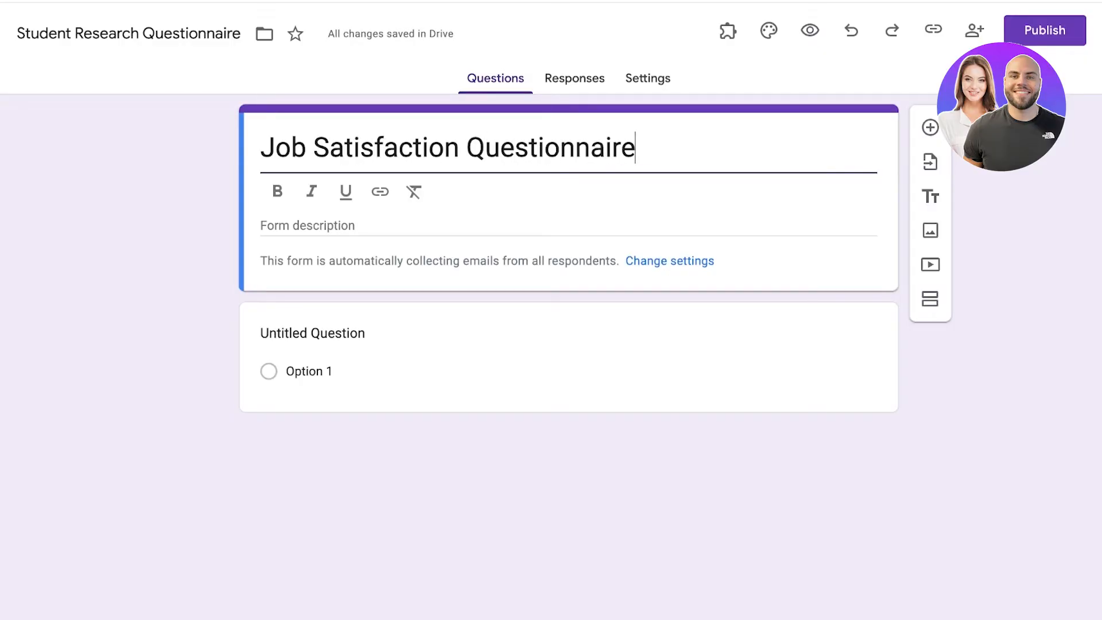
- Enter the form description "This survey helps us in understanding job satisfaction and remote working conditions."
click(308, 225)
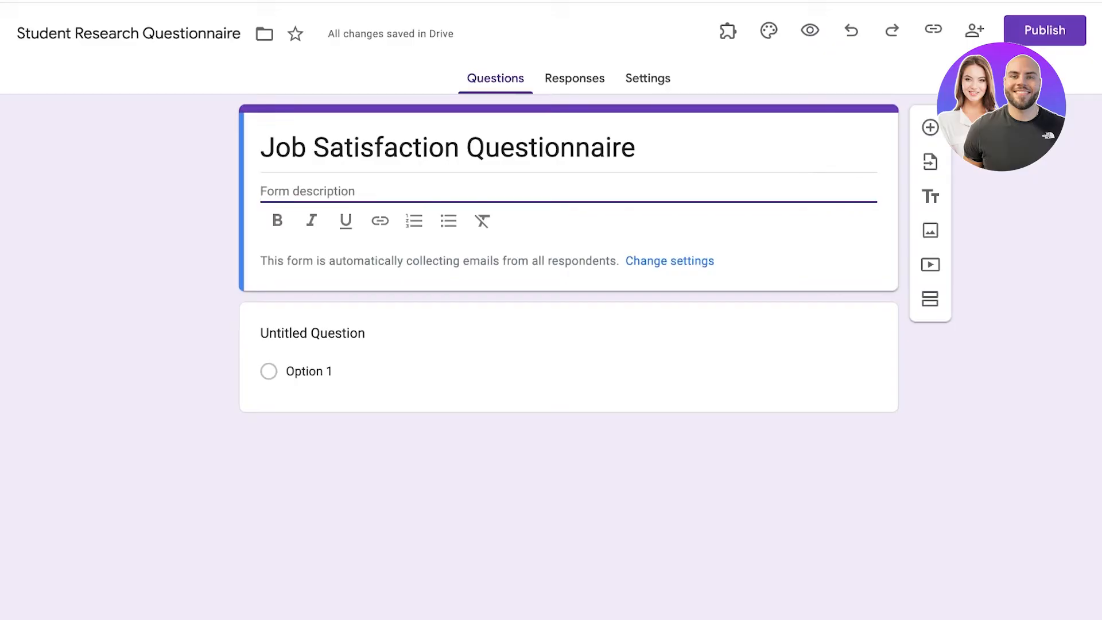
text(This )
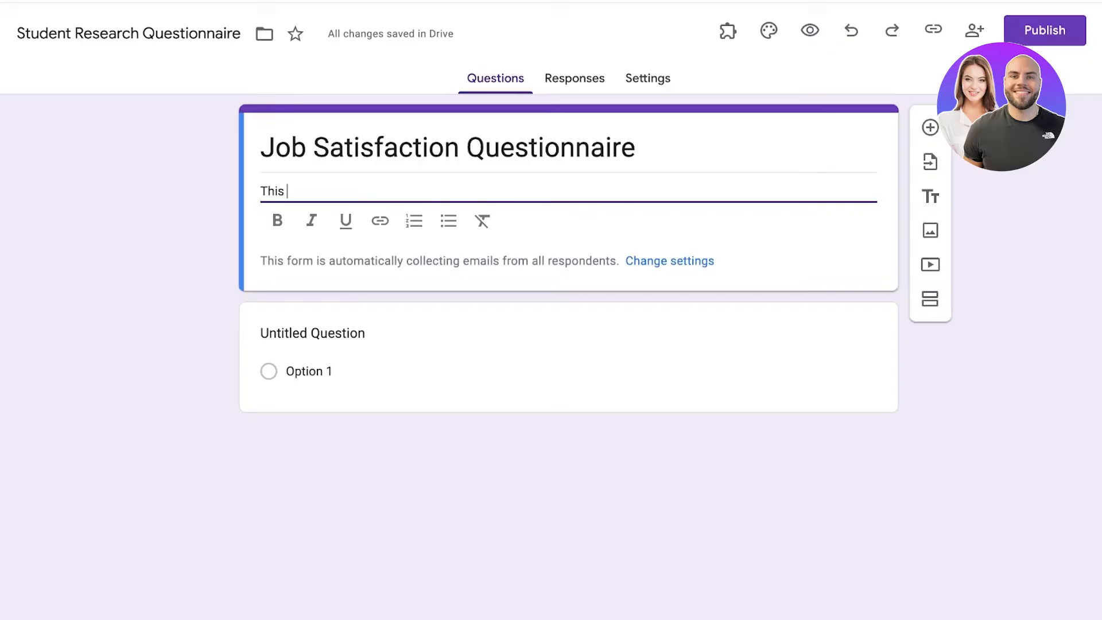
text(survey helps us i)
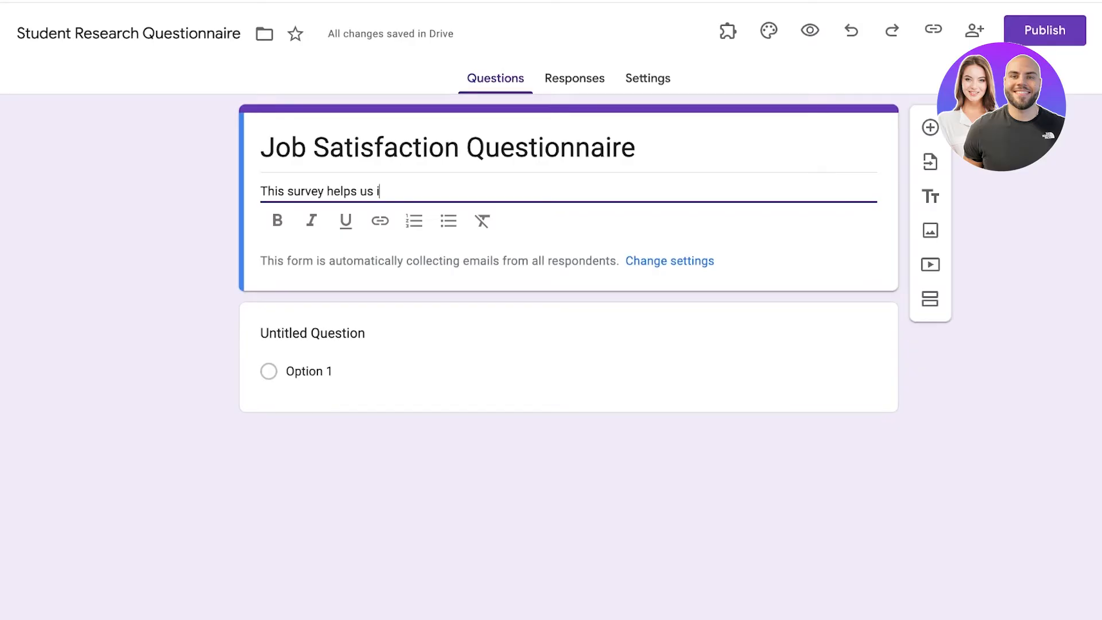
text(n understanding )
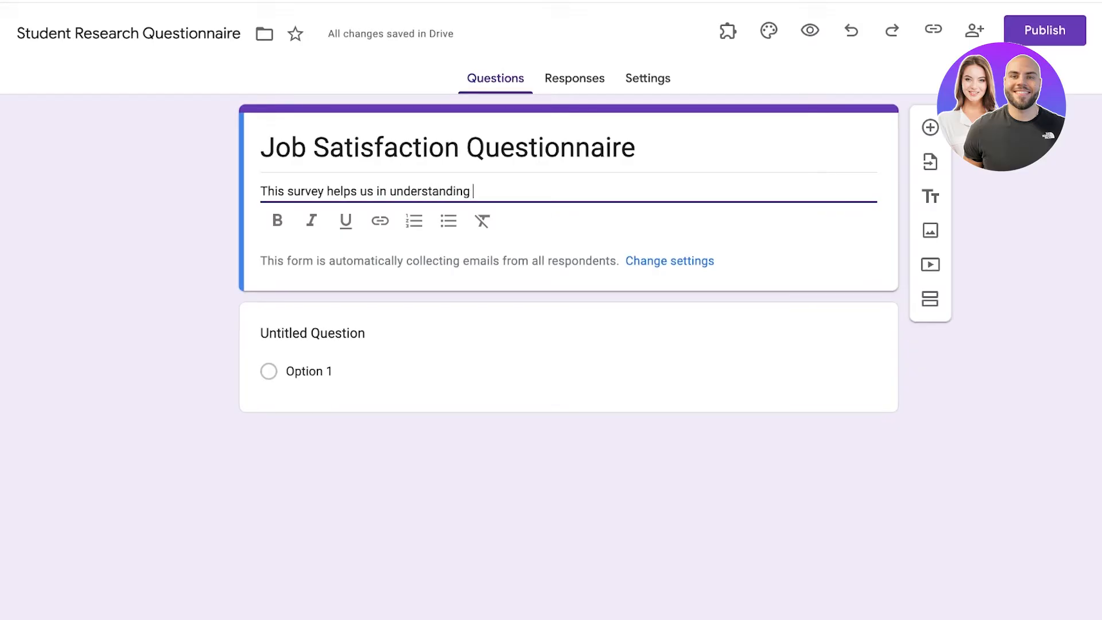
text(jjob satisfaction )
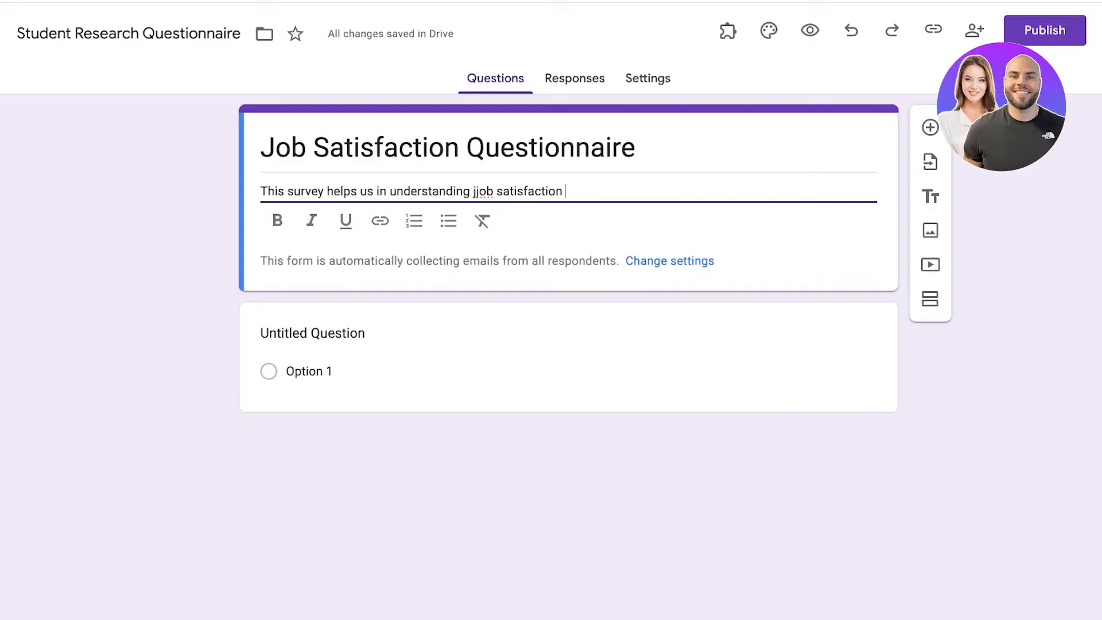
text(and remote working sc)
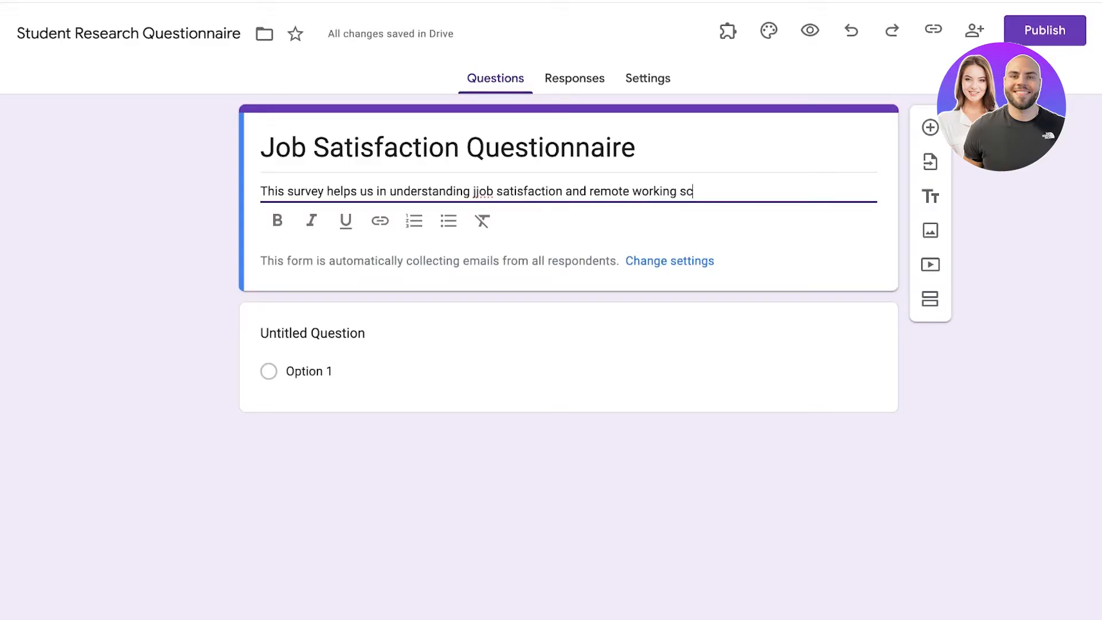
key(BackSpace)
key(BackSpace)
text(conditions.)
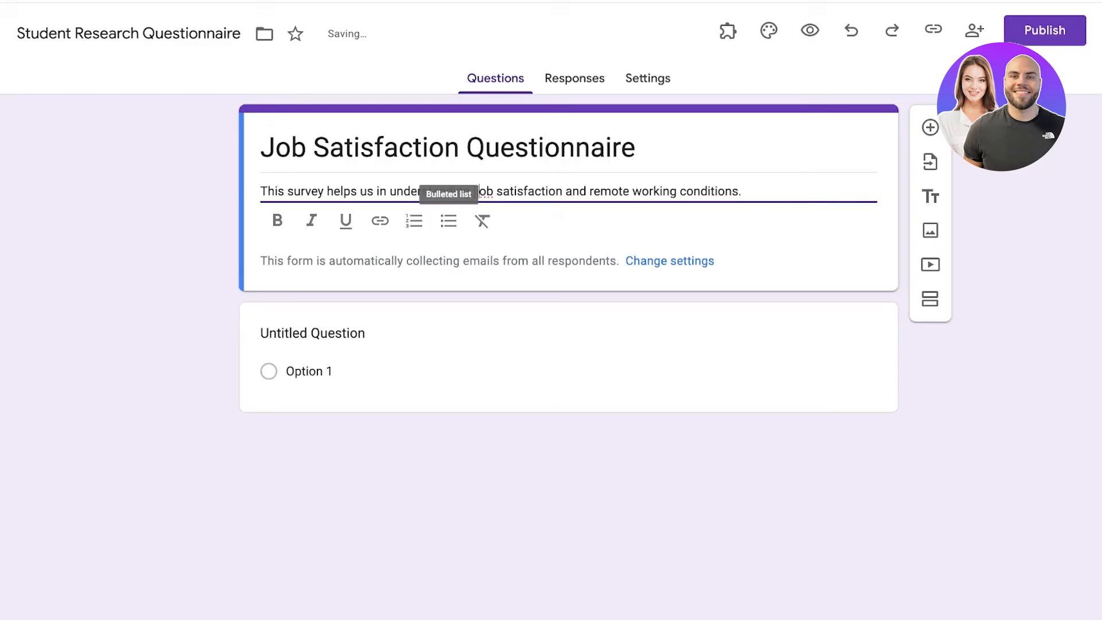
key(BackSpace)
click(505, 350)
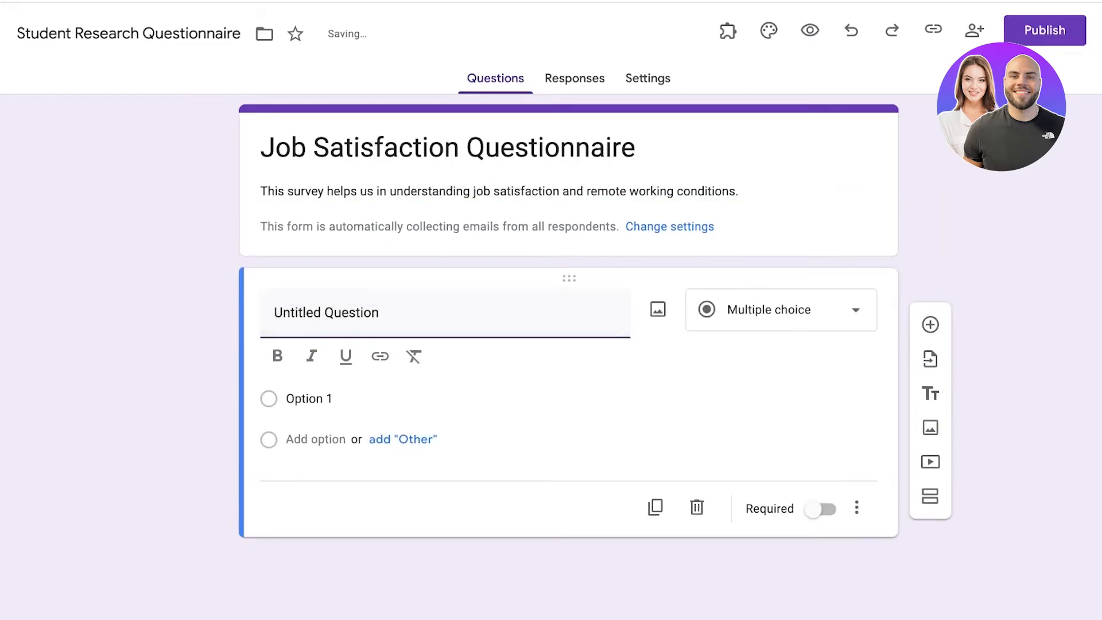
- Add an "Instructions:" line to the form description, with a blank line between it and the survey text
click(505, 191)
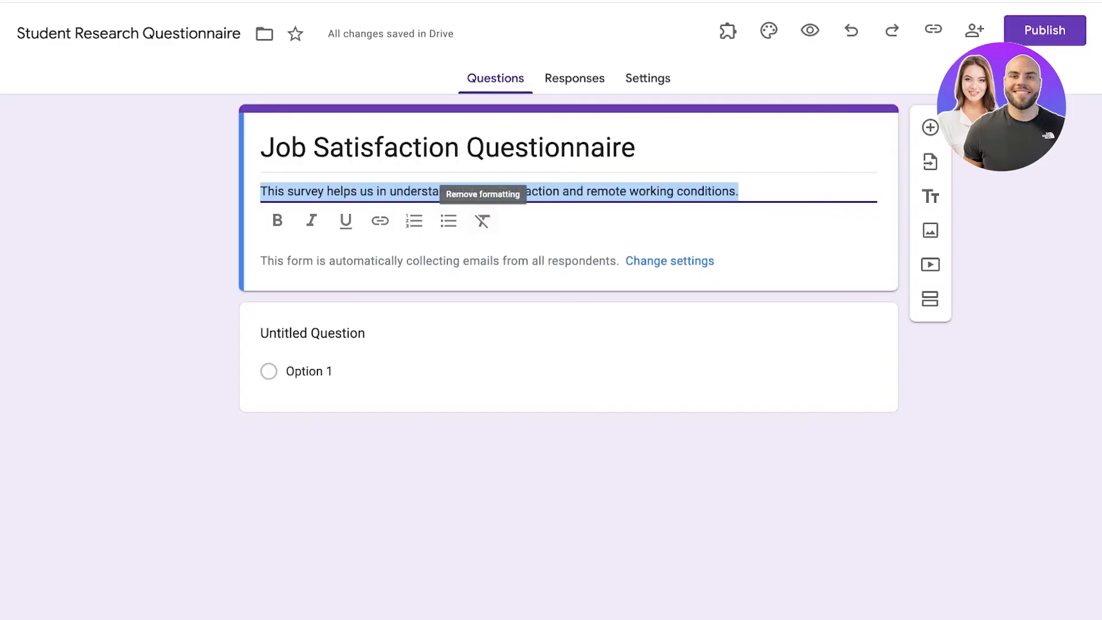
click(739, 192)
key(Return)
key(Return)
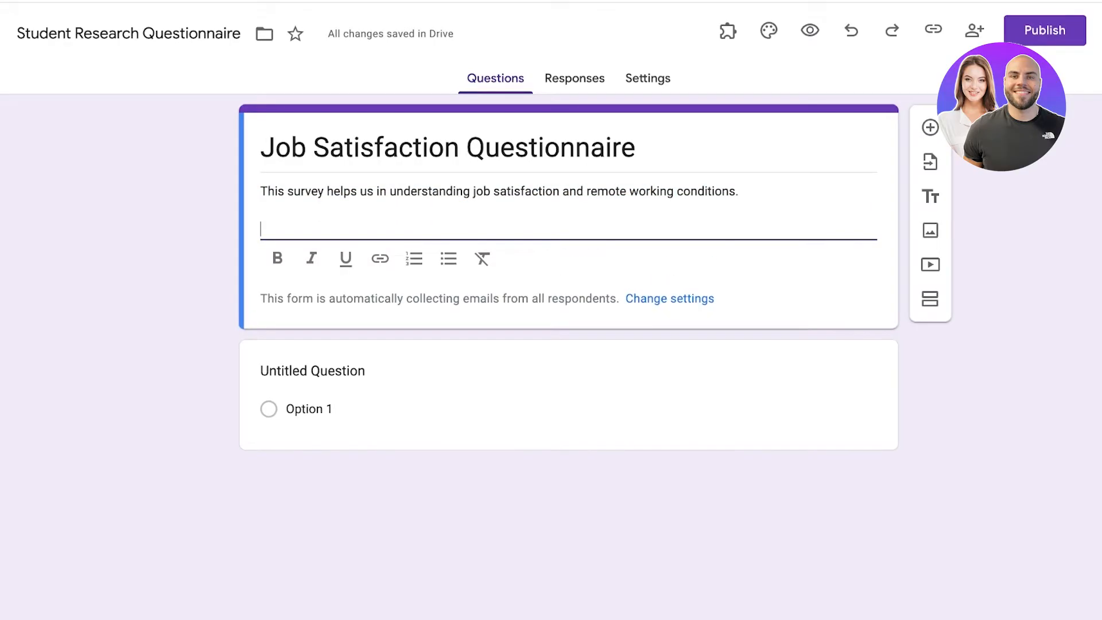
key(BackSpace)
text(In)
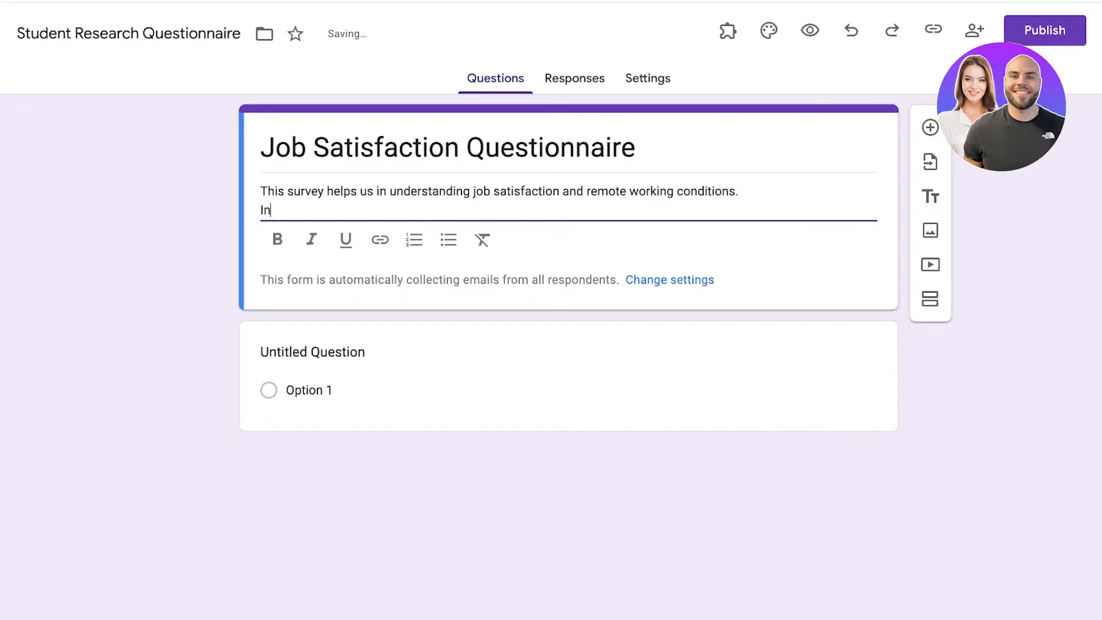
text(structions:)
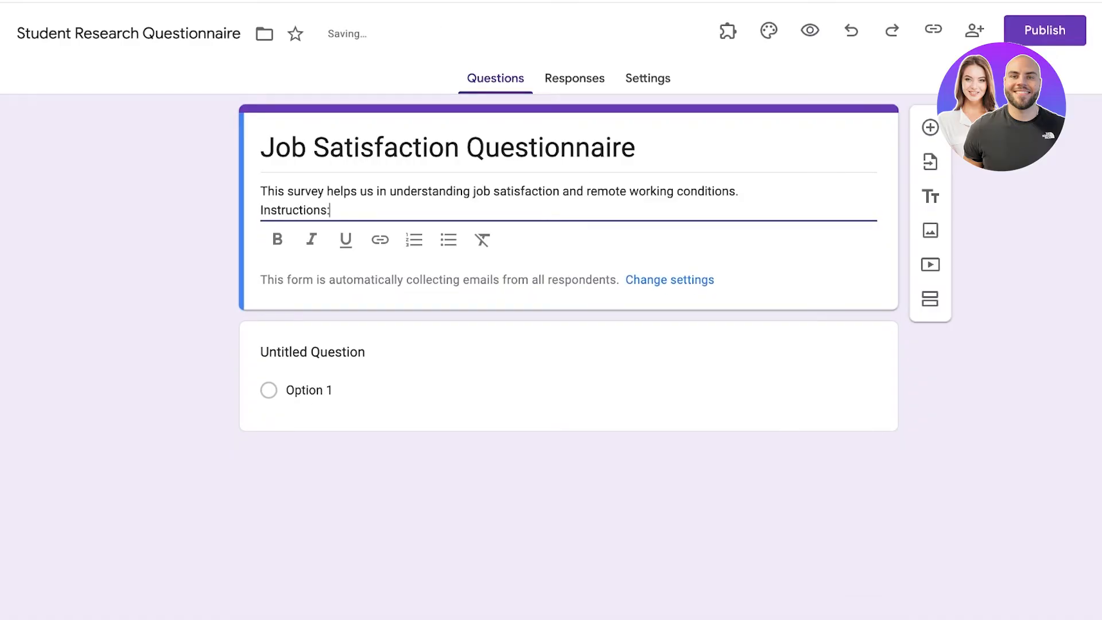
key(Return)
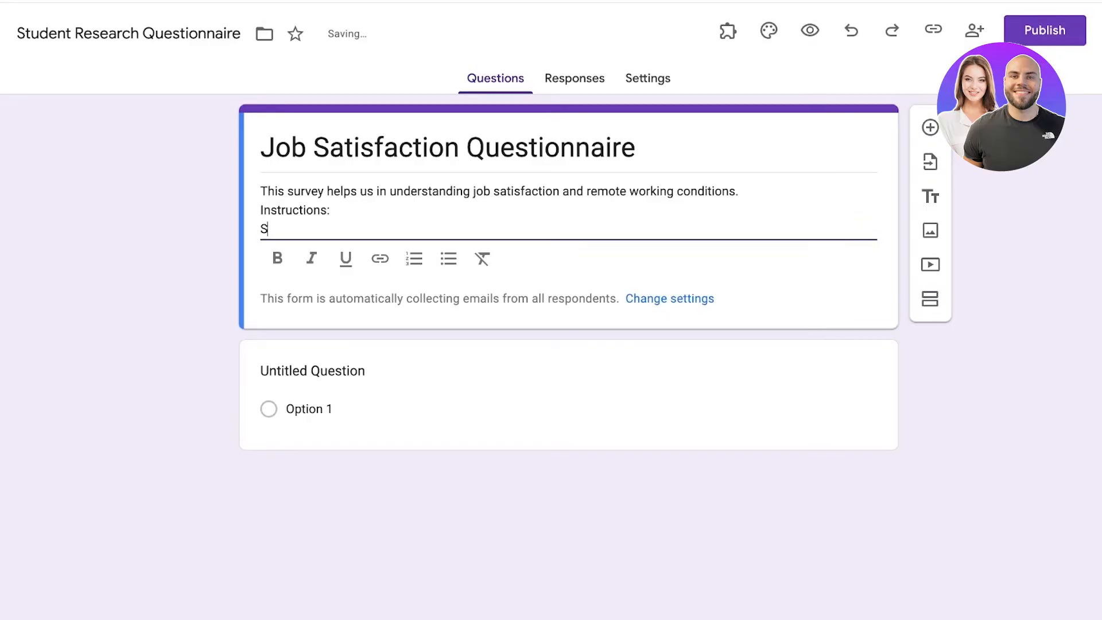
click(739, 191)
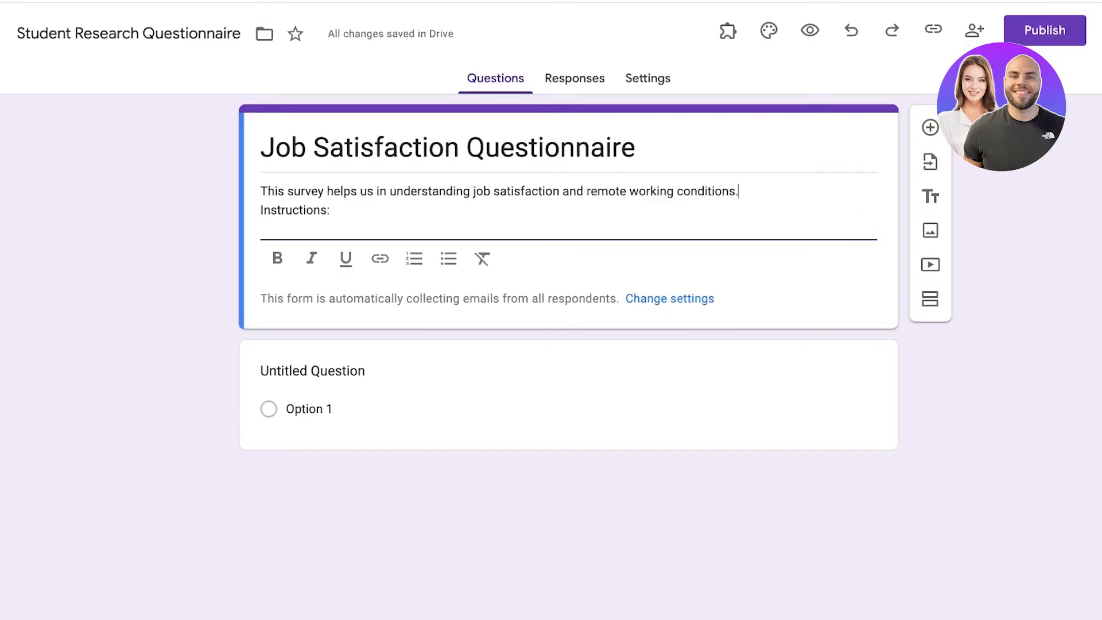
key(Return)
- Add "1. Only participate if you are above the age of 21" under the Instructions line
click(262, 248)
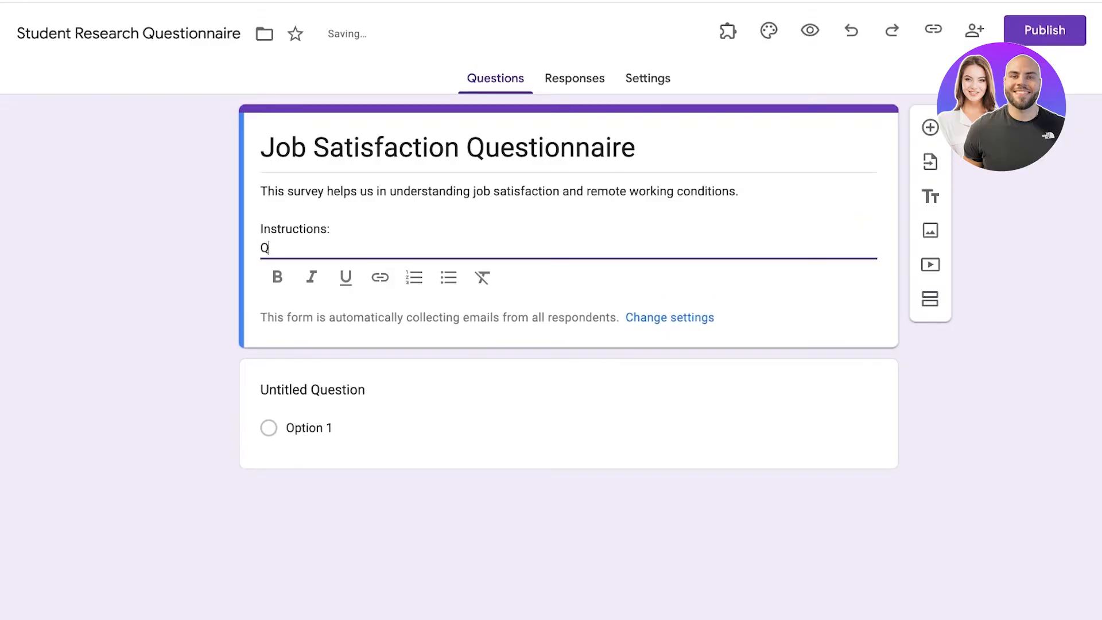
text(0)
key(BackSpace)
text(Rate)
key(ctrl+BackSpace)
text(1. Only participate if you are)
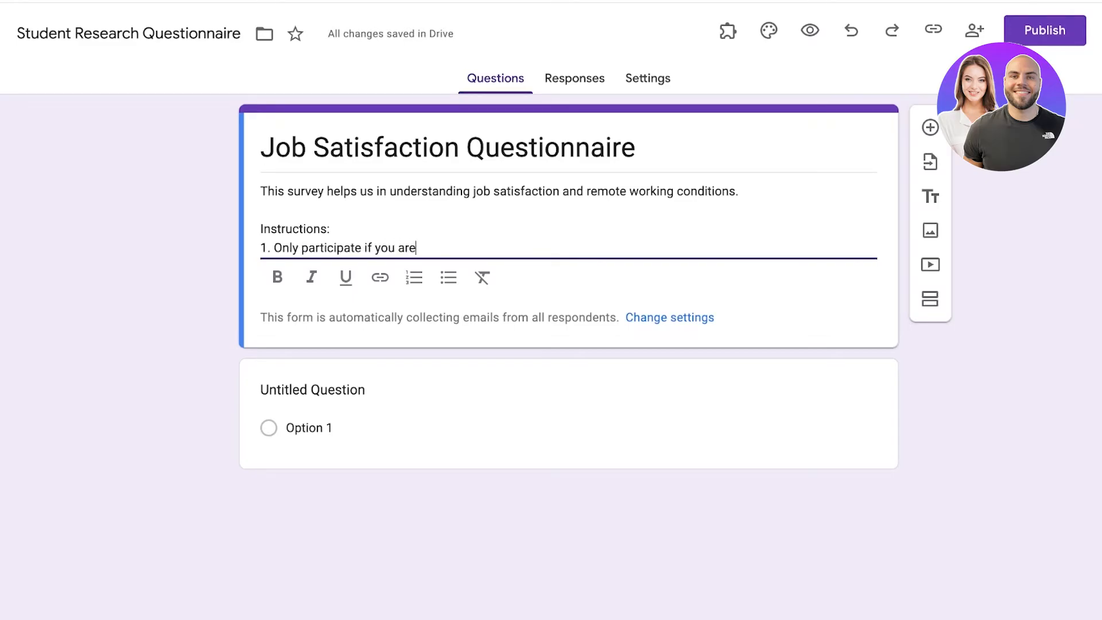
text( above the age of 21)
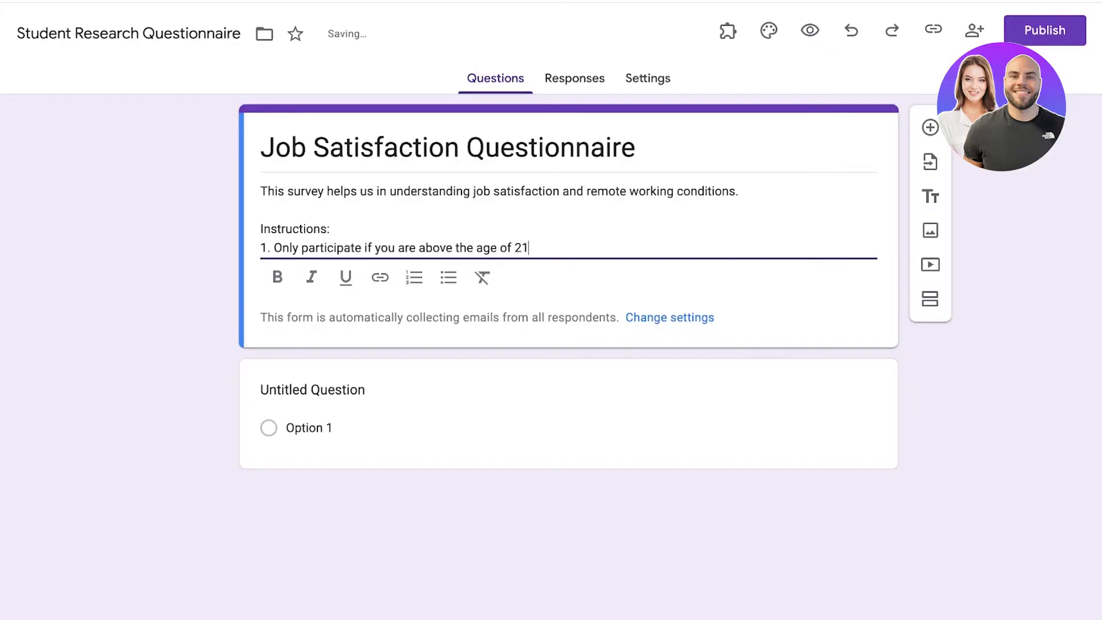
- Add the instructions "2. Participation is mandatory." and "3. Participation is only for employed individuals." on separate lines of the description
key(Return)
text(2. Par)
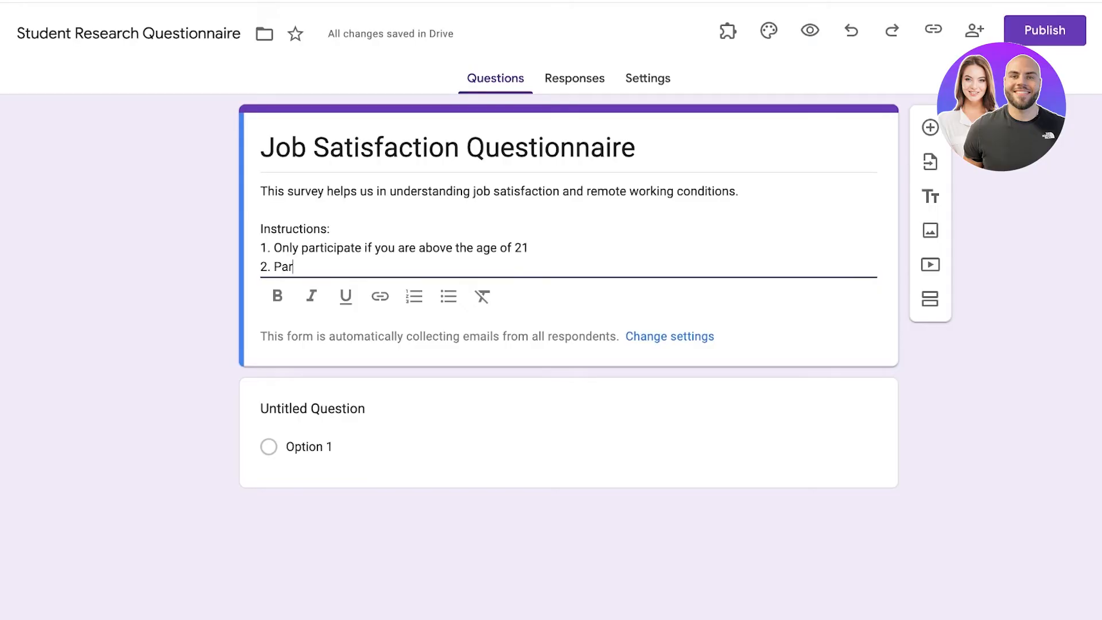
text(ticipation is mandatory.)
key(Return)
text(3. Participation is oblt)
key(BackSpace)
key(BackSpace)
key(BackSpace)
text(nly for employed individuals.)
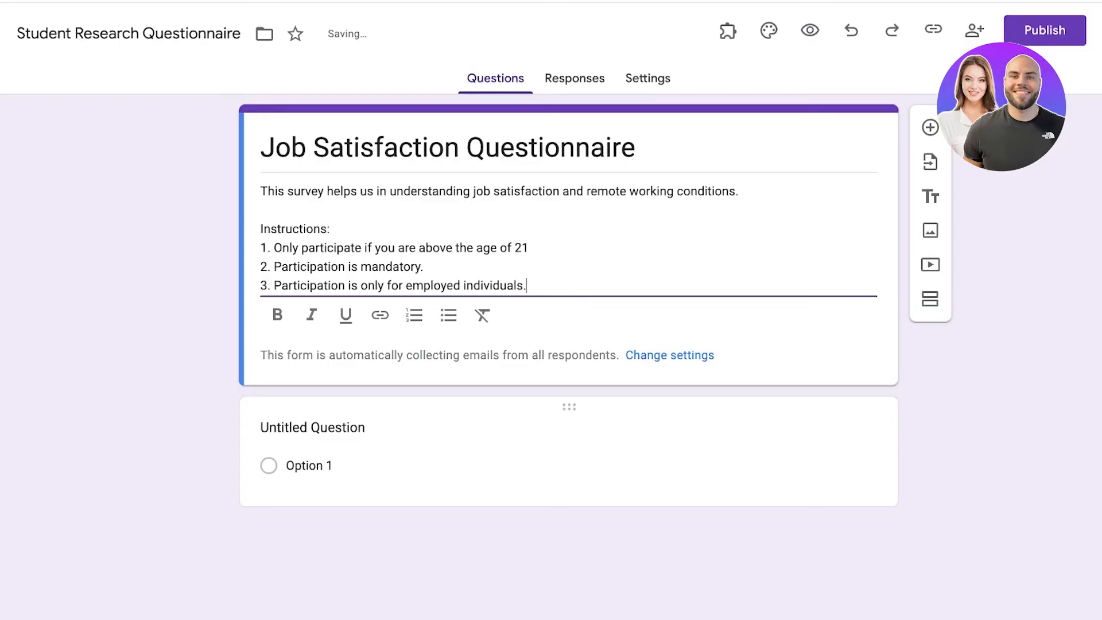
- Make the "Instructions:" line in the form description bold and insert a blank line beneath it
click(313, 427)
scroll(424, 229, up, 1)
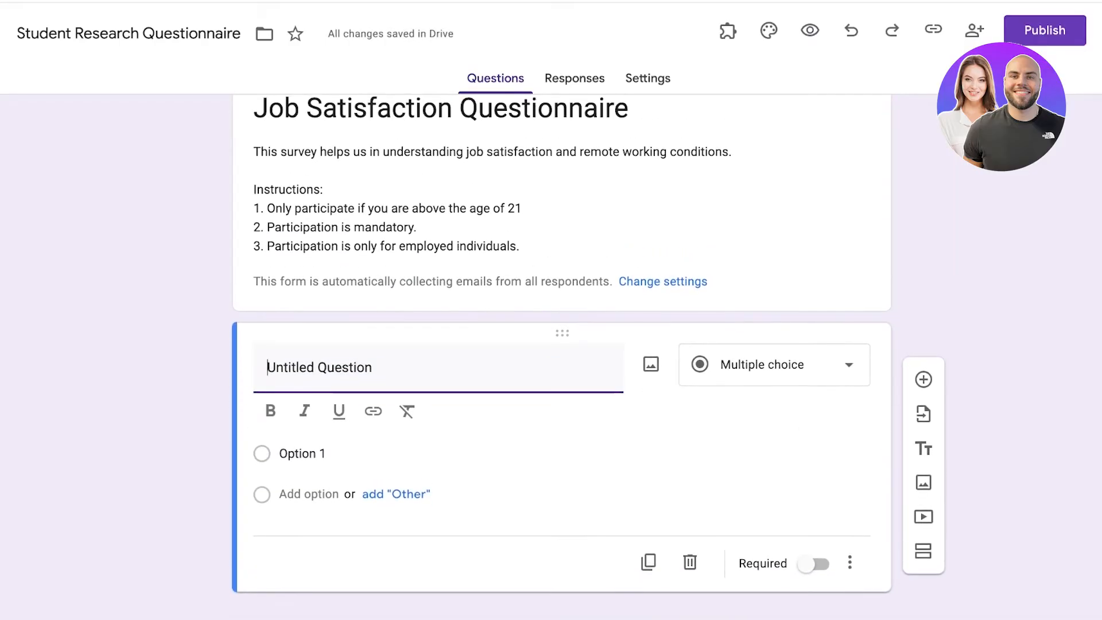
click(423, 237)
click(423, 267)
double_click(294, 229)
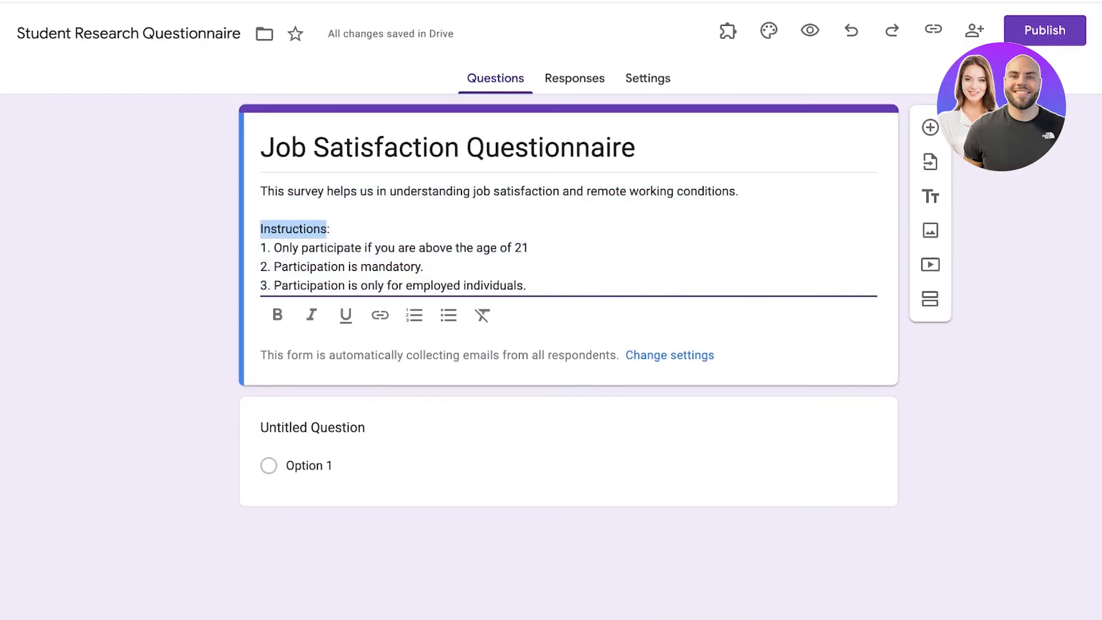
key(shift+Right)
click(277, 315)
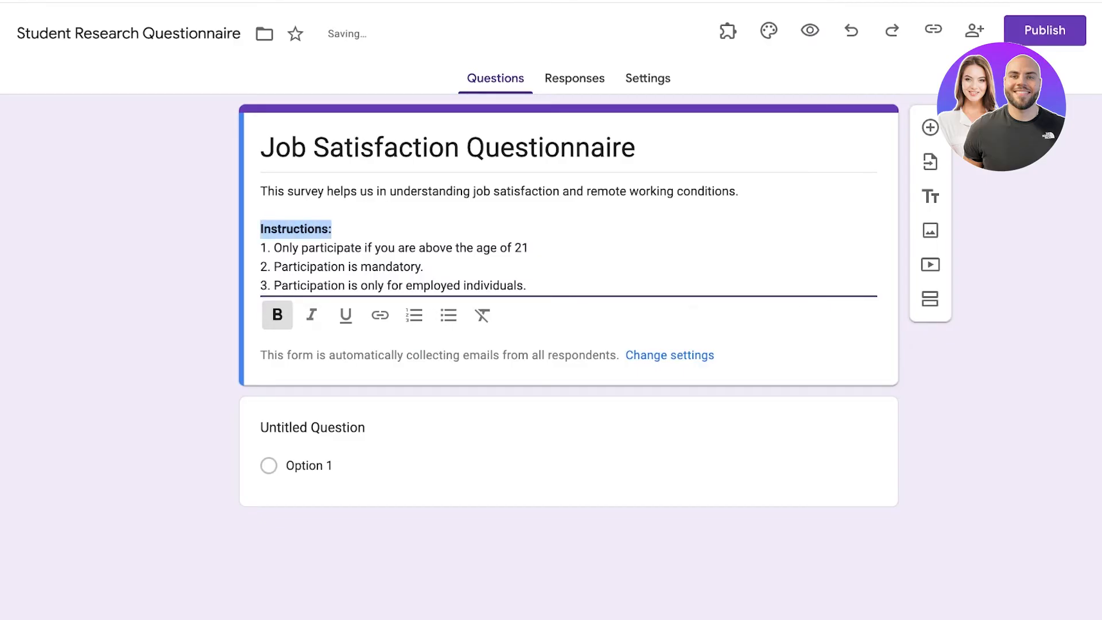
key(Right)
key(Return)
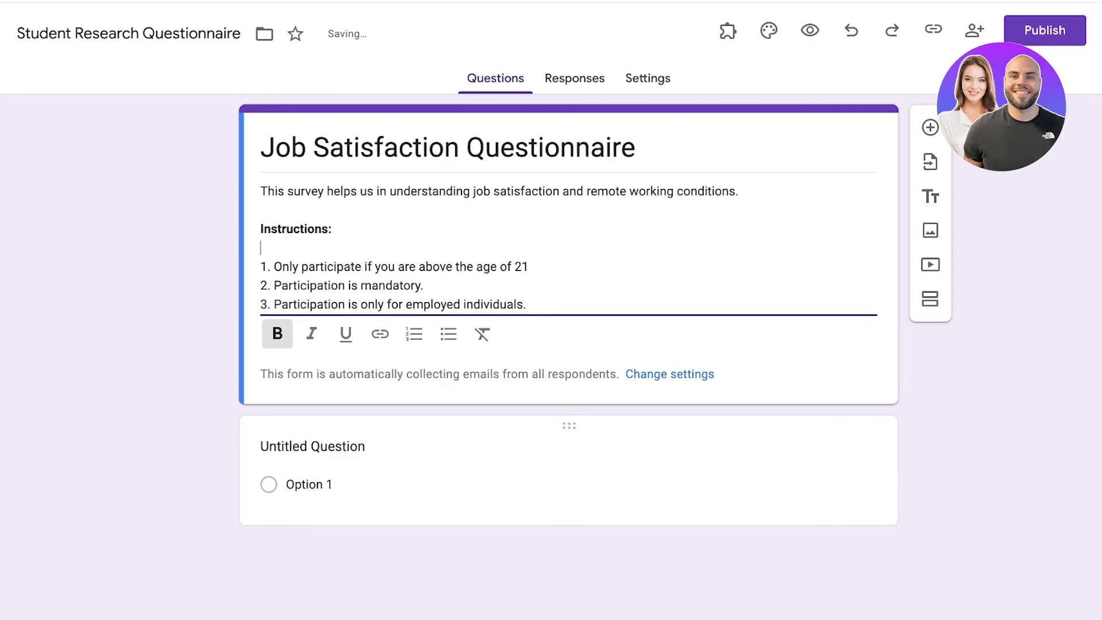
- Set the untitled question's answer type to Linear scale
click(313, 446)
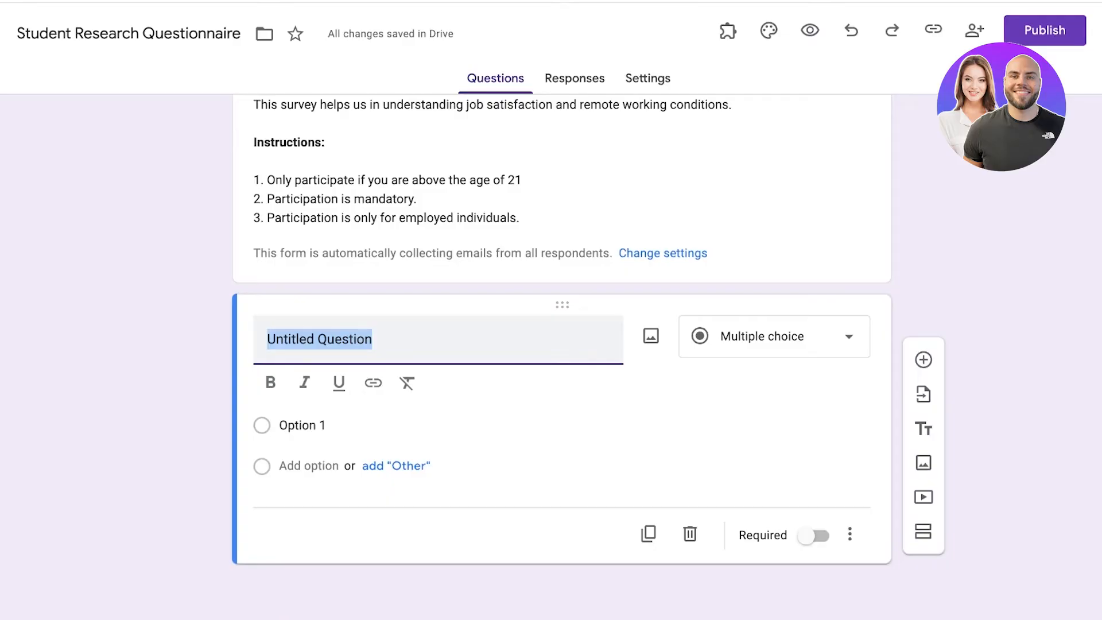
click(774, 337)
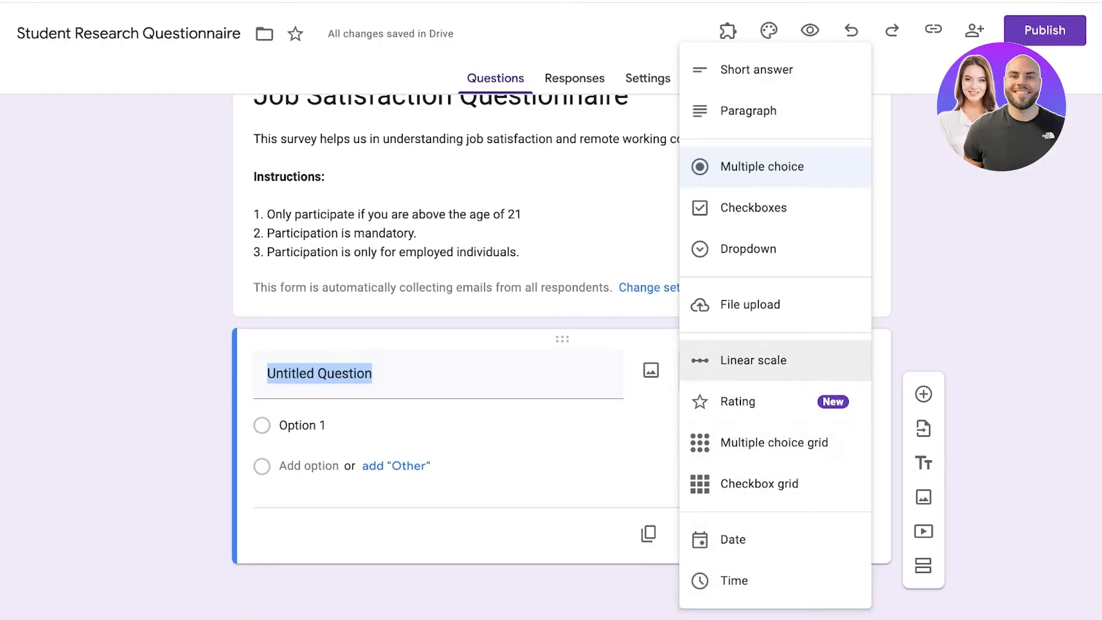
click(737, 401)
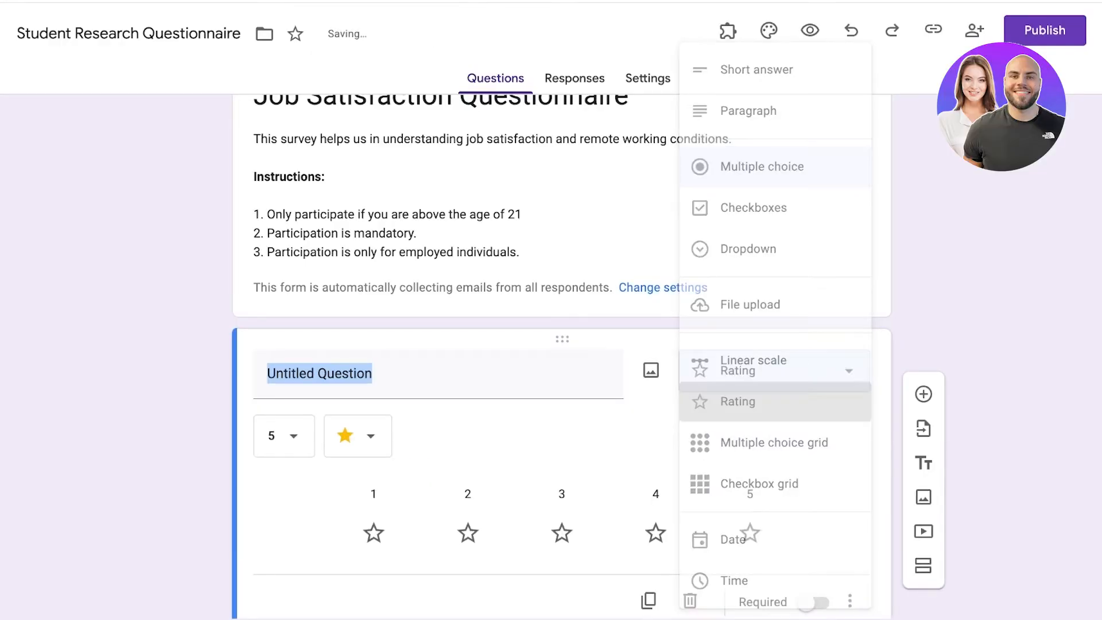
click(763, 370)
click(753, 329)
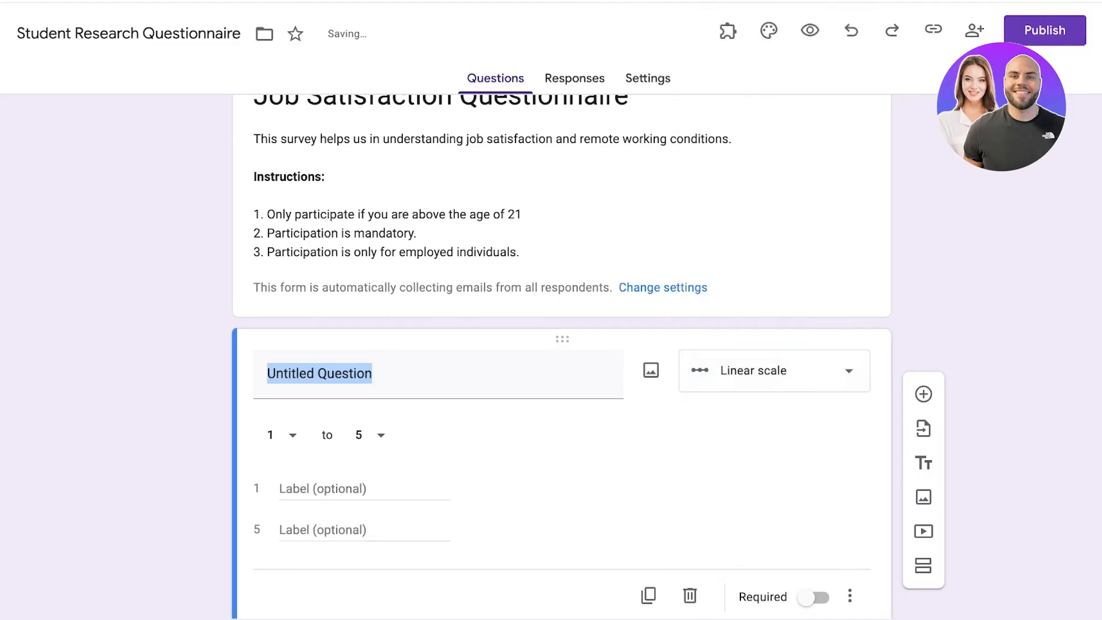
click(763, 370)
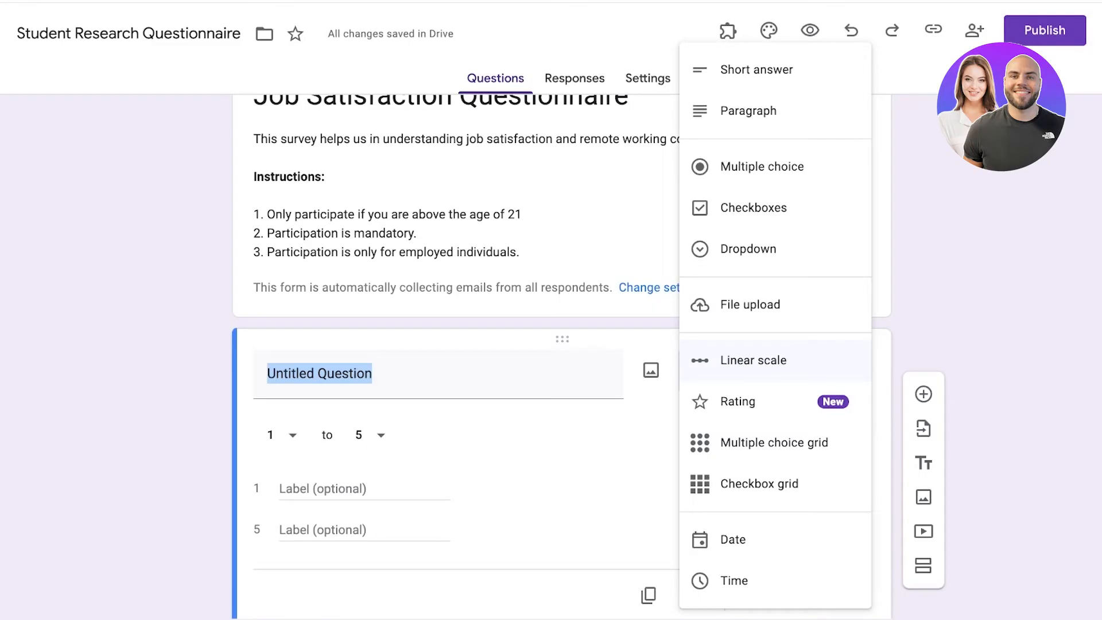
- Enter "Do you feel happy at work?" as the text of the linear scale question
click(401, 373)
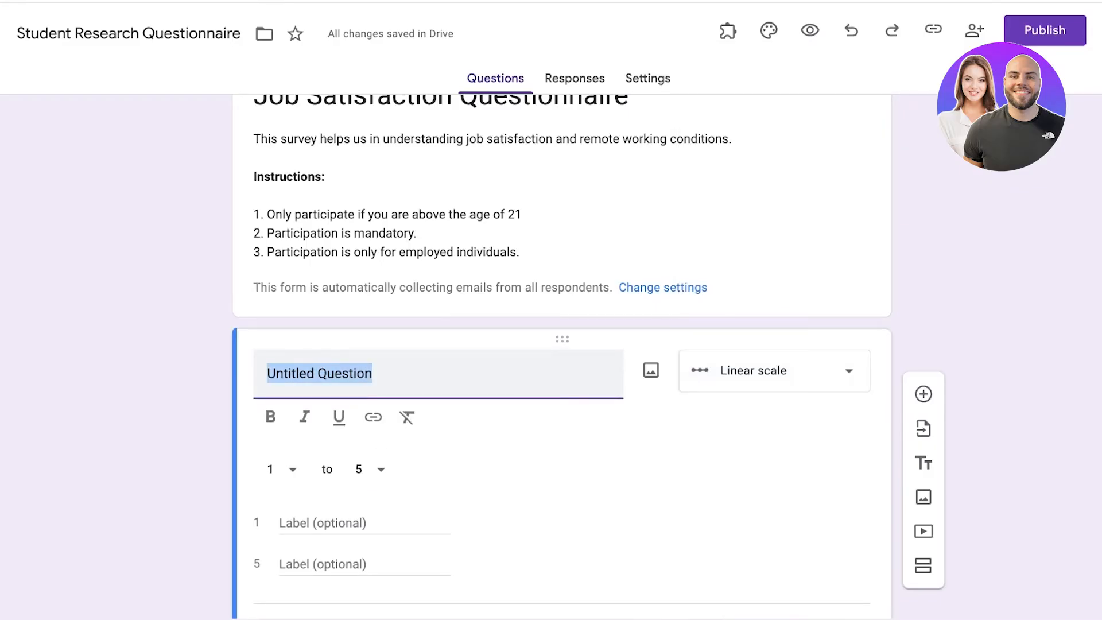
text(A)
key(BackSpace)
text(b)
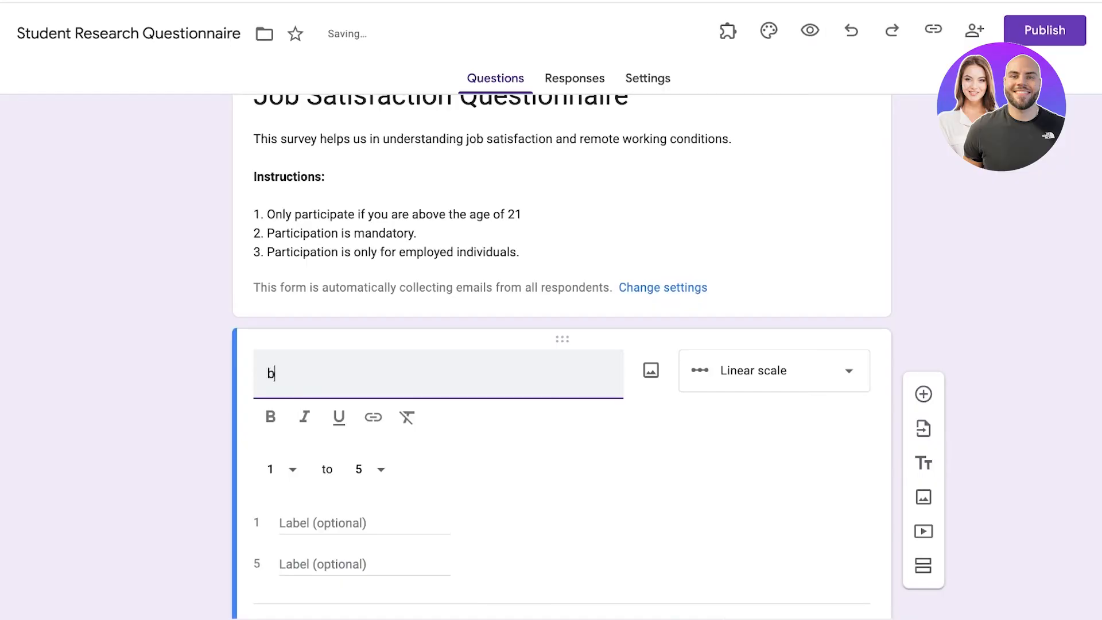
key(BackSpace)
text(Do yo)
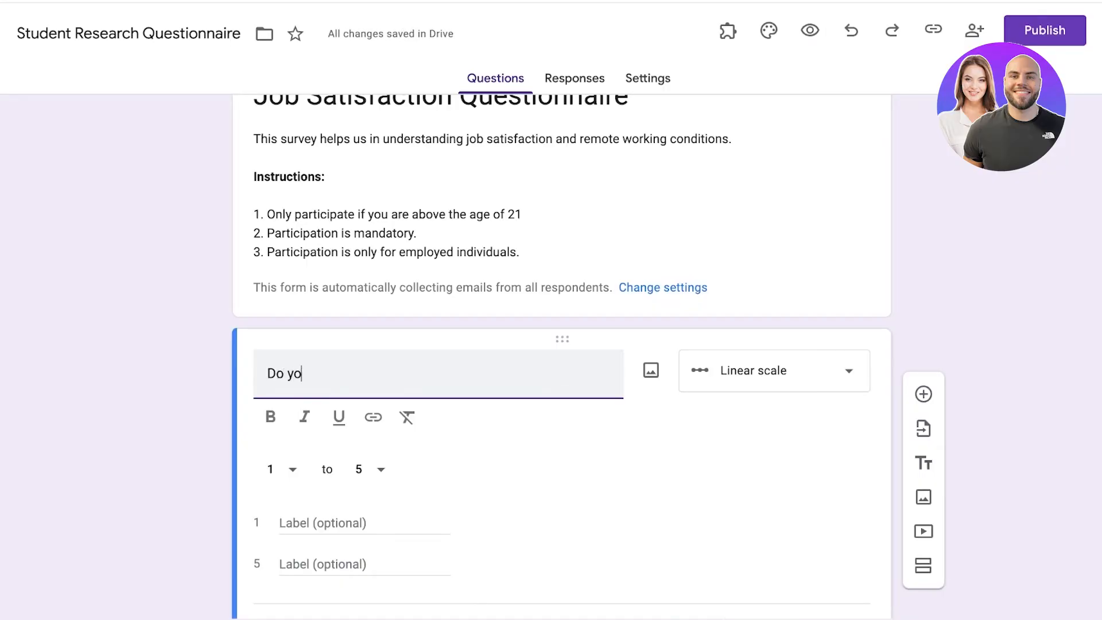
text(u feel happy at work?)
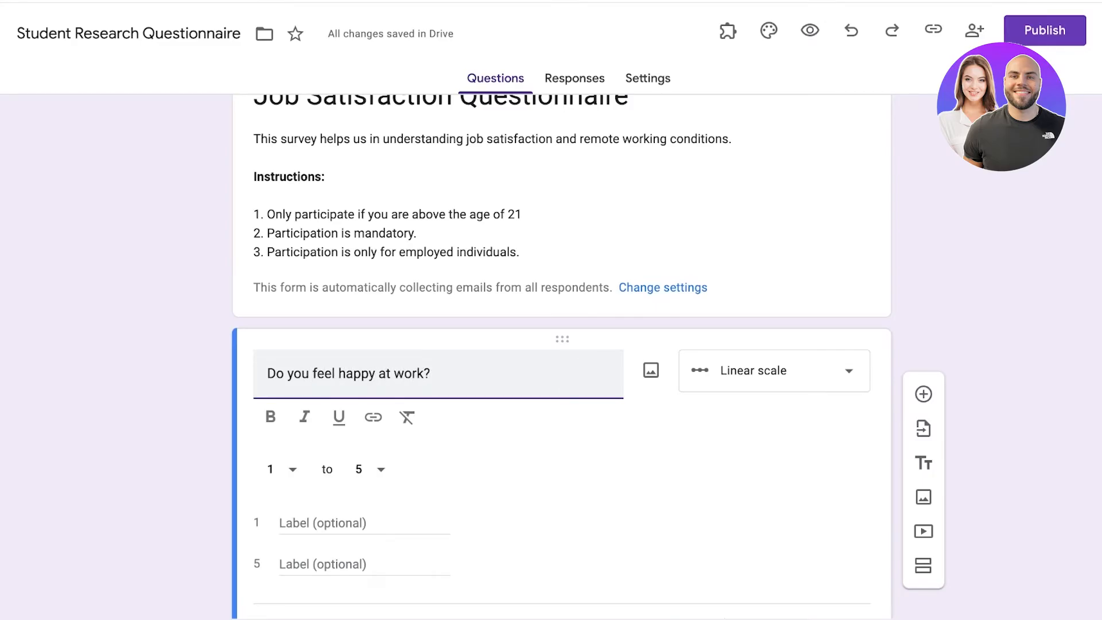
- Label value 1 of the linear scale "Not Agreed"
click(316, 564)
click(316, 454)
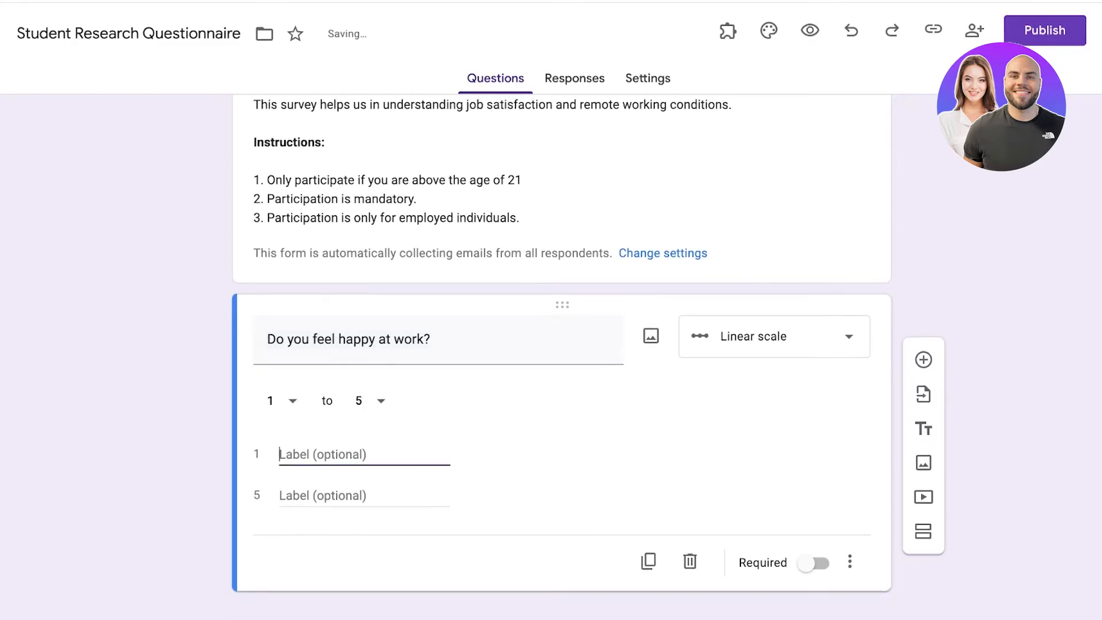
text(Very)
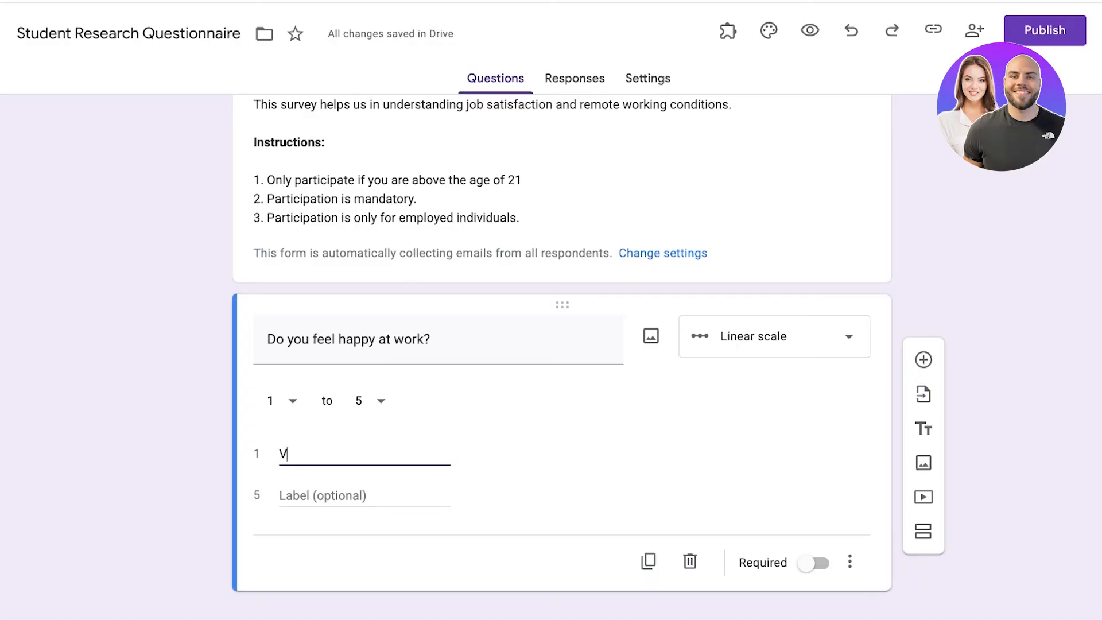
key(BackSpace)
key(BackSpace)
key(BackSpace)
key(BackSpace)
text(Not Agreed)
scroll(561, 344, down, 1)
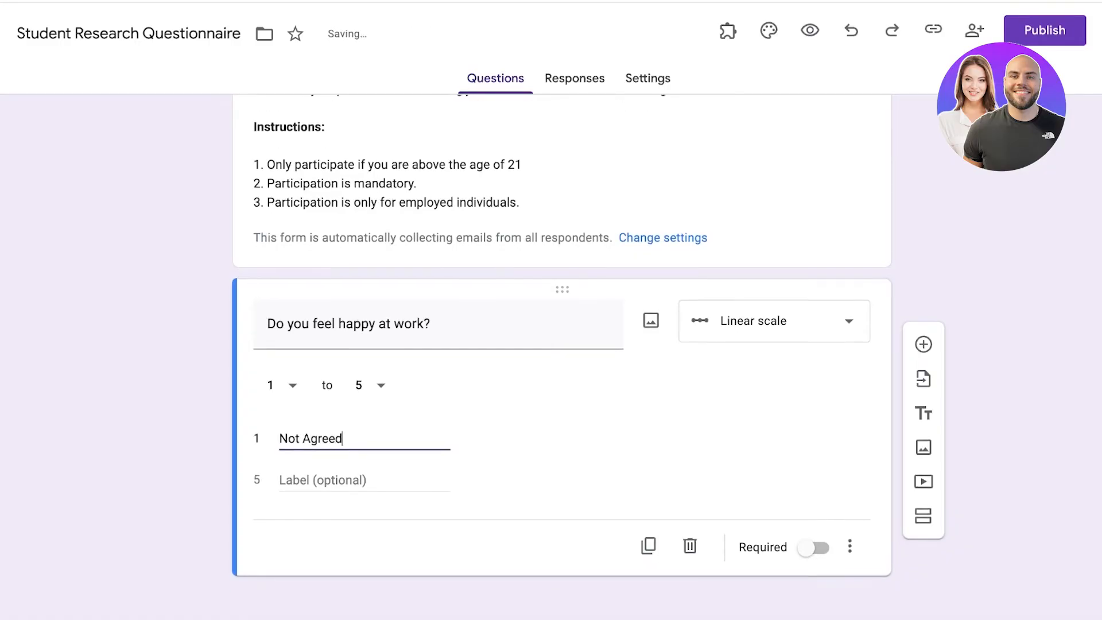
- Label value 5 of the scale "Highly Agree" and change the label of value 1 to "Not Agree"
click(363, 468)
text(Highly Ag)
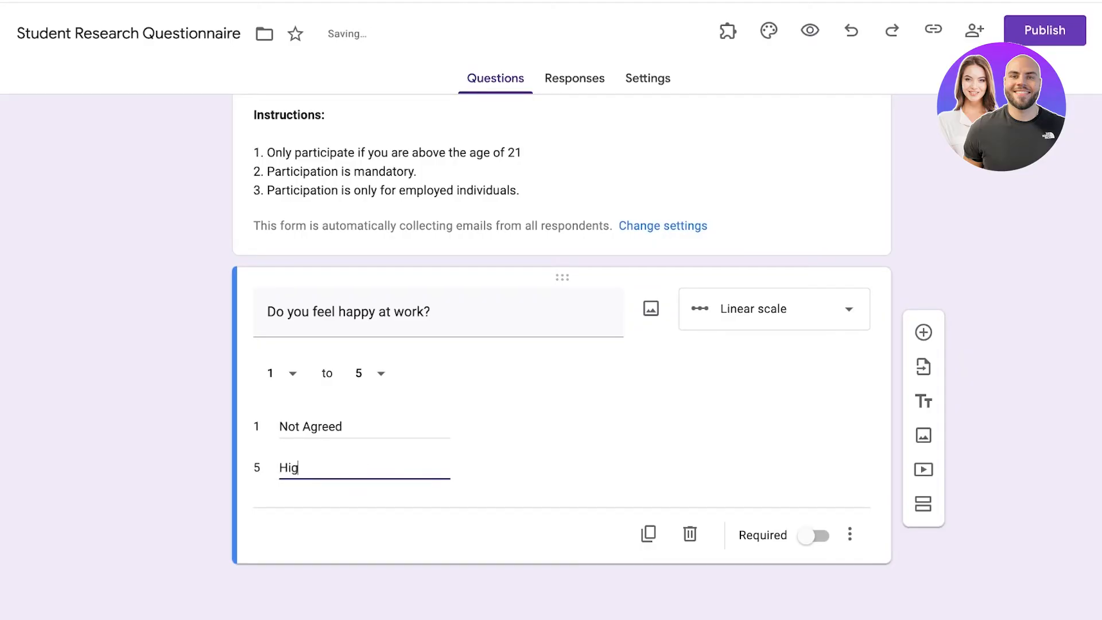
text(ree)
click(367, 426)
key(BackSpace)
key(BackSpace)
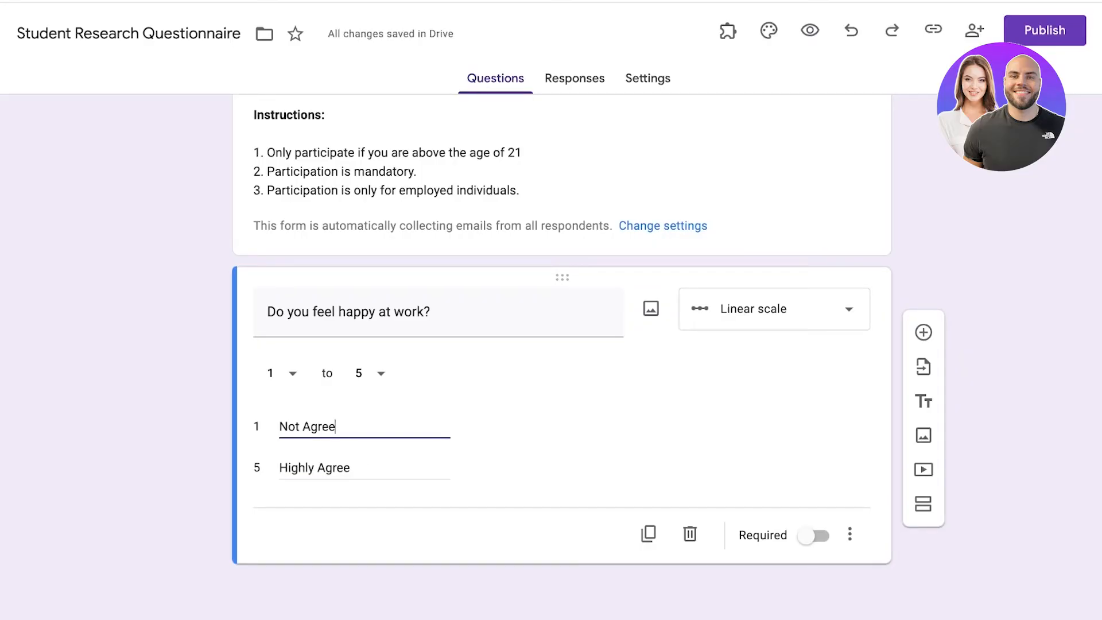
text(e)
click(574, 424)
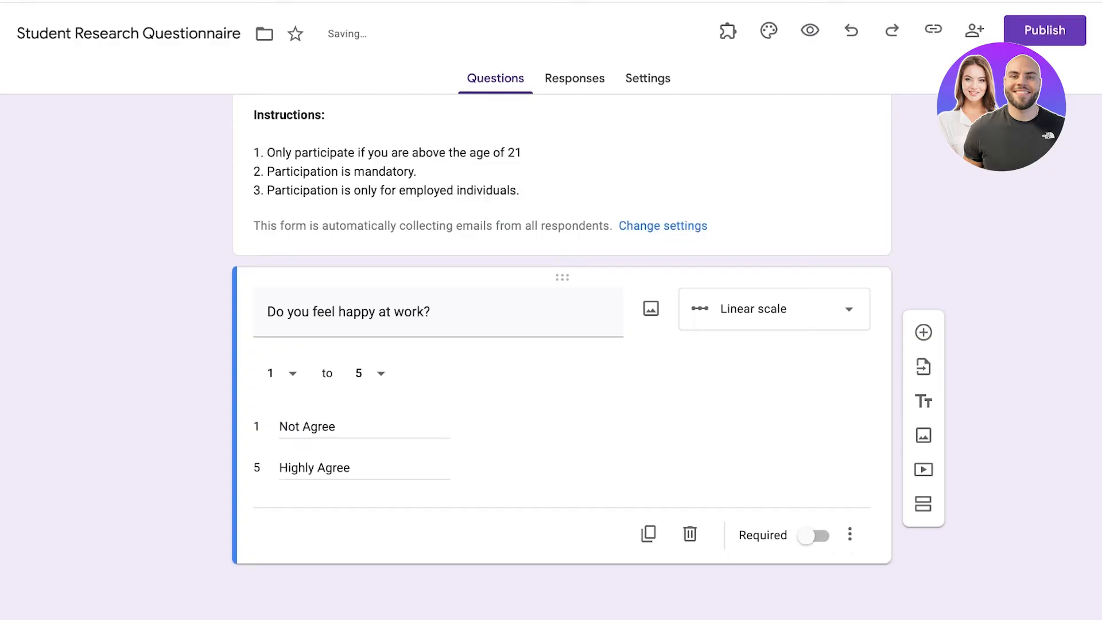
- Add a description field to the "Do you feel happy at work?" question
click(773, 309)
click(752, 341)
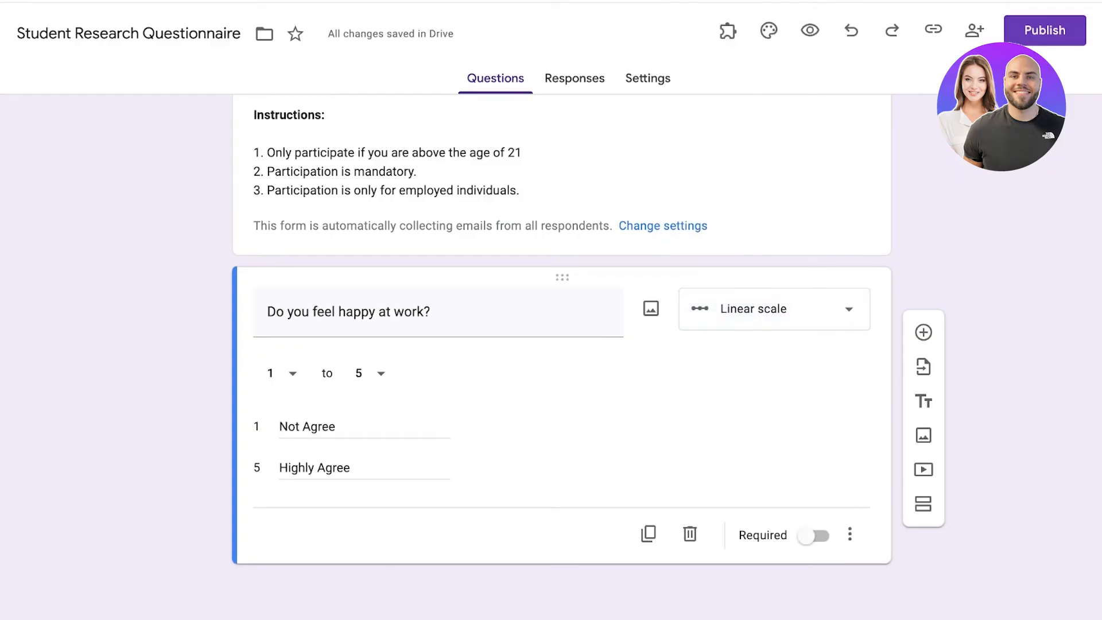
click(849, 533)
click(806, 536)
click(849, 534)
click(912, 576)
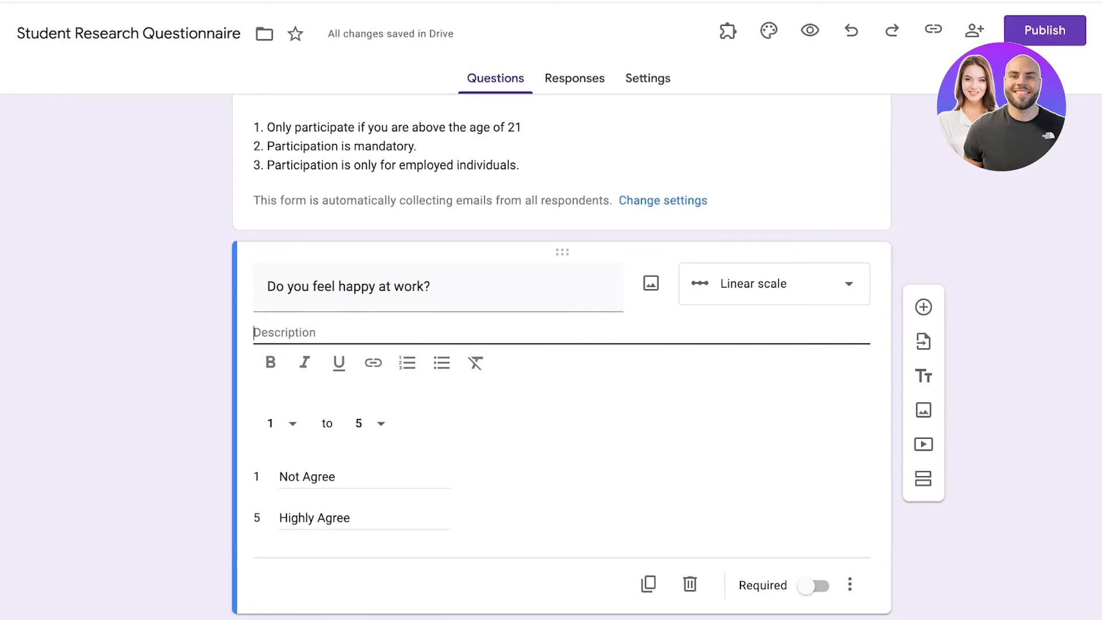
- Set the upper end of the question's linear scale to 4
click(371, 423)
click(371, 389)
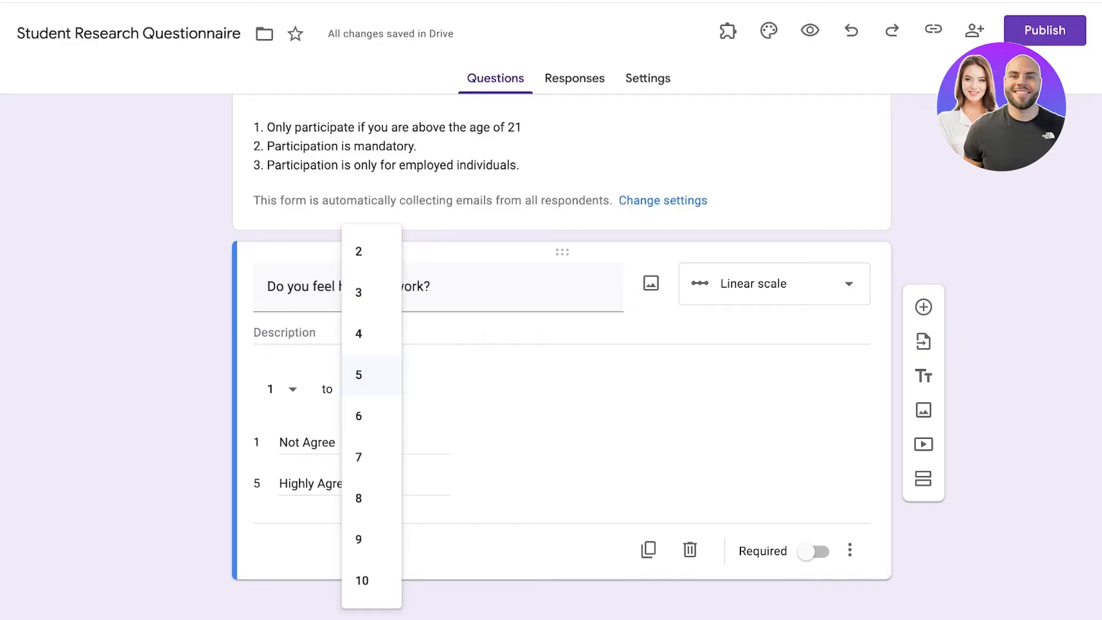
click(358, 374)
click(368, 389)
click(358, 334)
click(370, 389)
- Set the lower end of the linear scale to 0 and make the question required
click(281, 390)
click(278, 390)
click(282, 390)
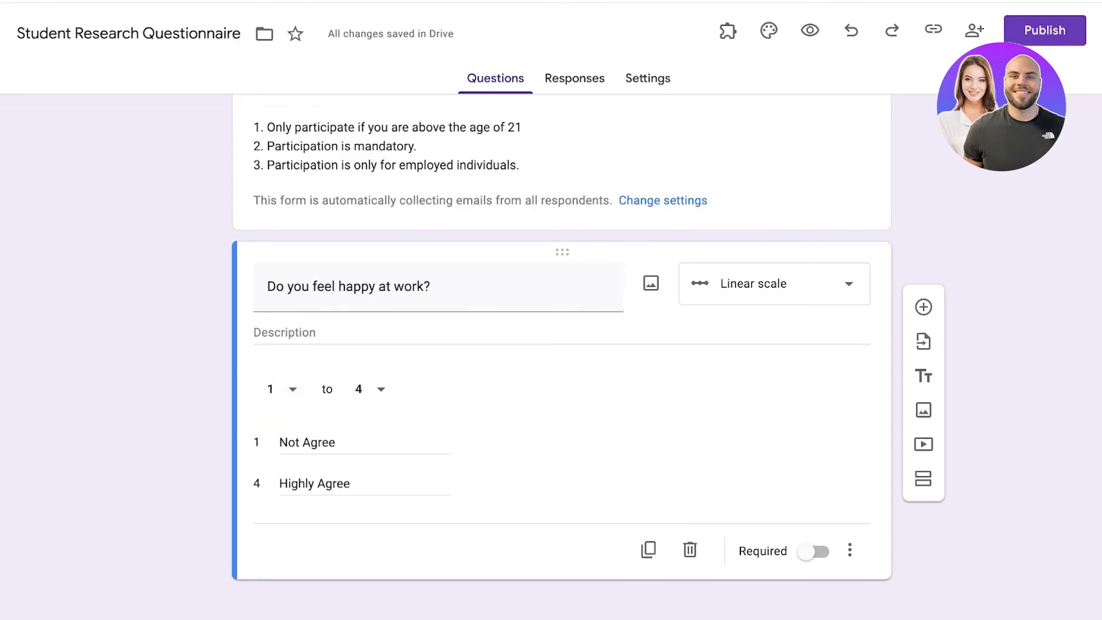
click(282, 389)
click(270, 348)
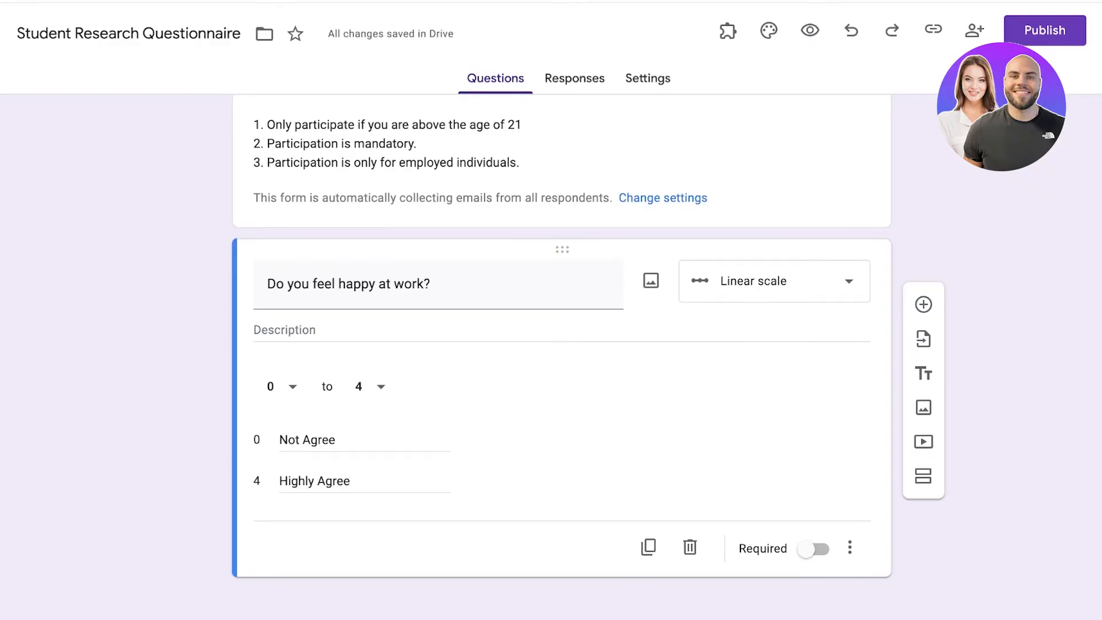
scroll(806, 535, down, 1)
click(806, 536)
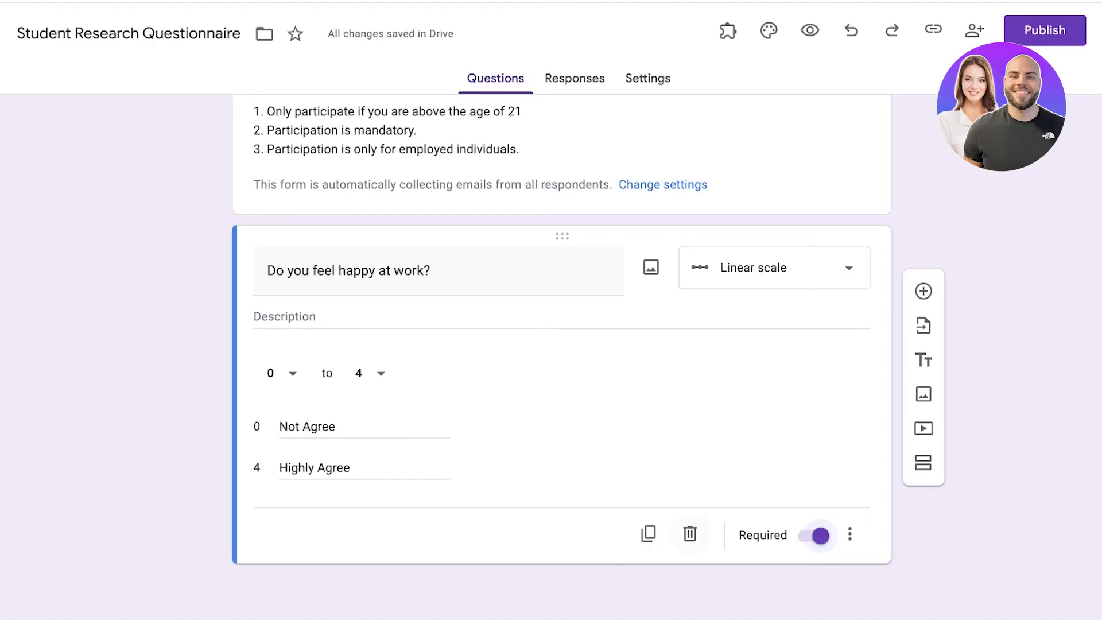
- Duplicate the question with the new text "You like to give new ideas at work." and add a blank question below it
click(648, 534)
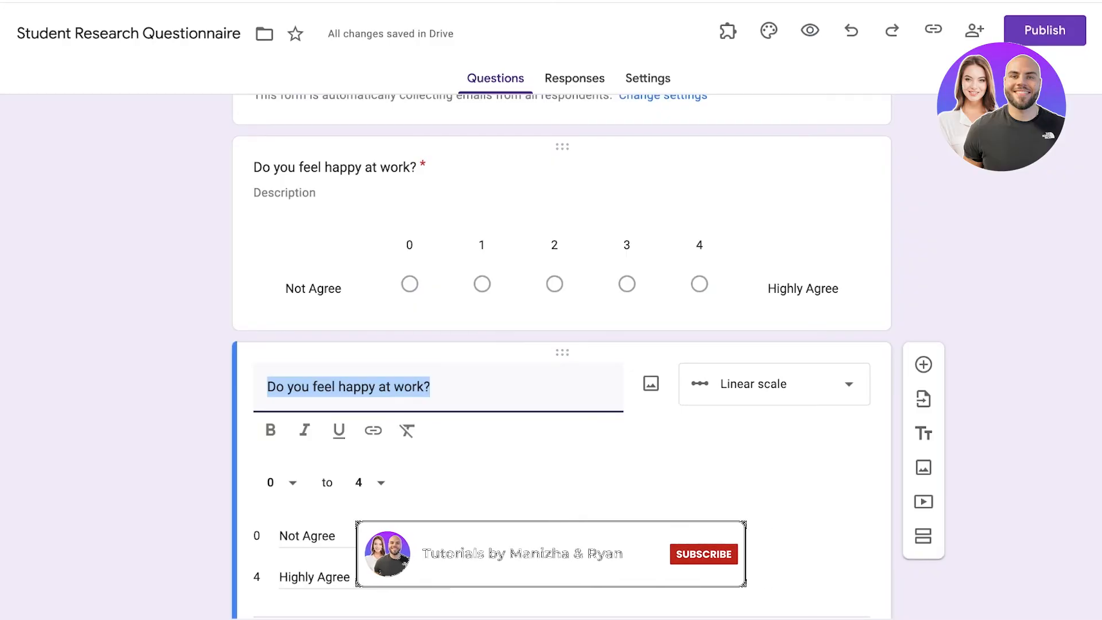
scroll(561, 356, down, 2)
text(You like to give new ideas at work.)
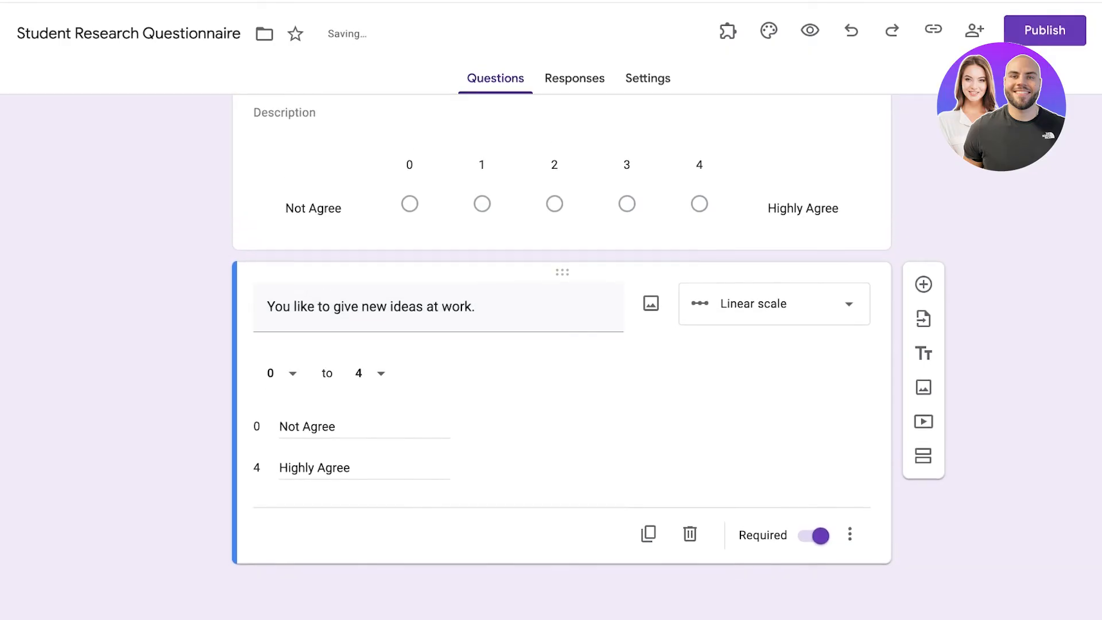
click(923, 289)
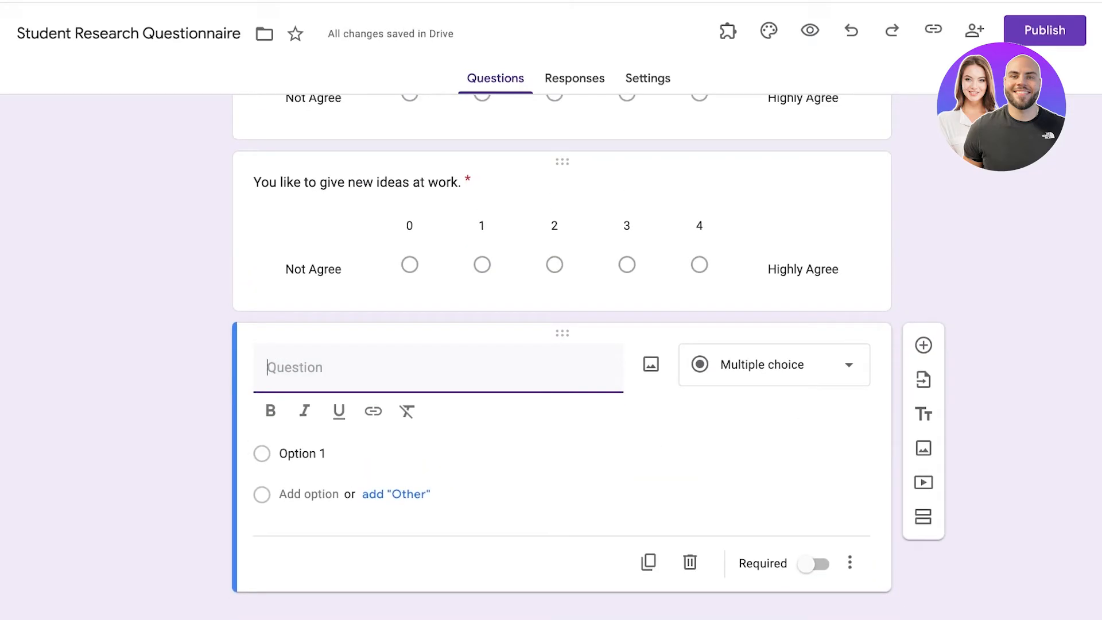
- Reword the first question as the statement "You feel happy at work."
scroll(561, 356, up, 7)
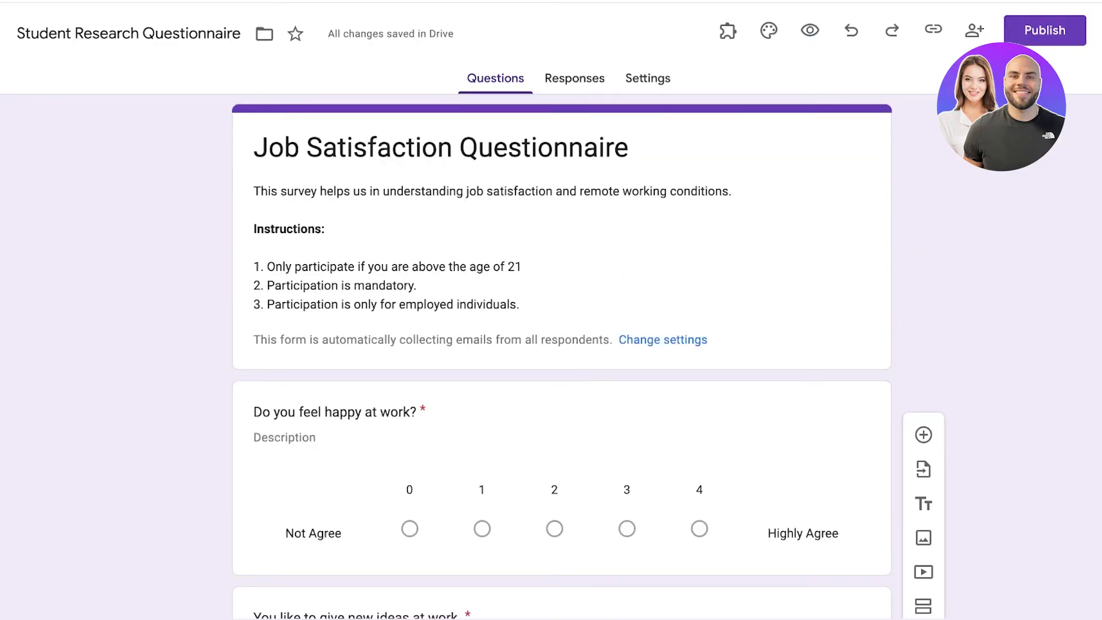
click(347, 411)
key(End)
key(BackSpace)
key(Home)
key(shift+Right)
key(shift+Right)
key(shift+Right)
key(shift+Right)
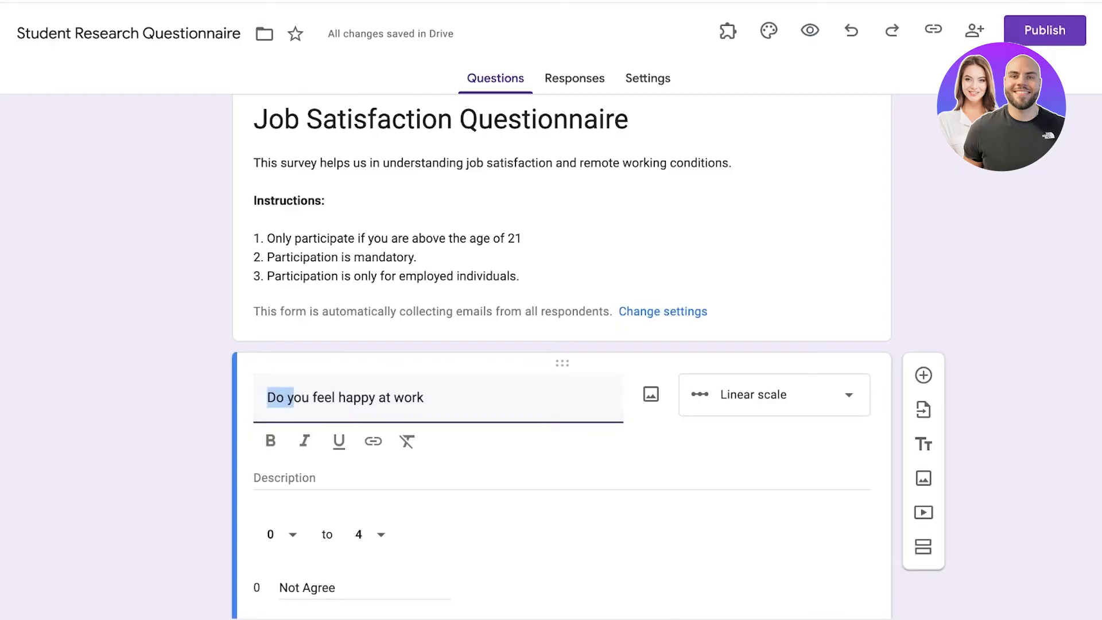
text(Y)
key(End)
text(.)
scroll(561, 356, down, 8)
scroll(561, 356, up, 8)
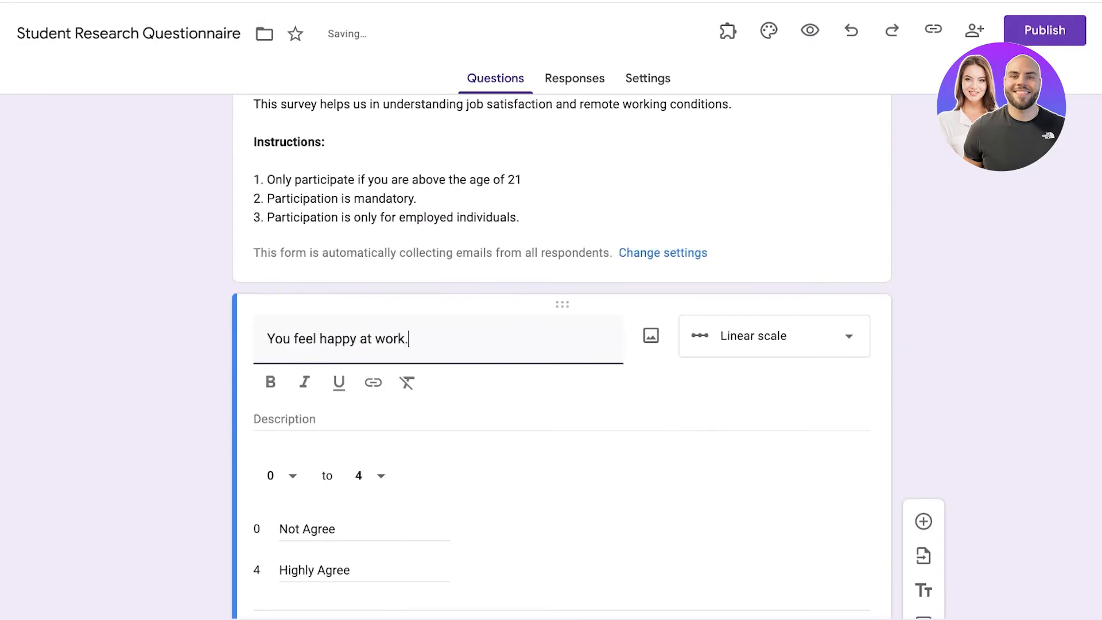
- Check the form's responses page and review the settings for how responses are collected and protected
click(574, 79)
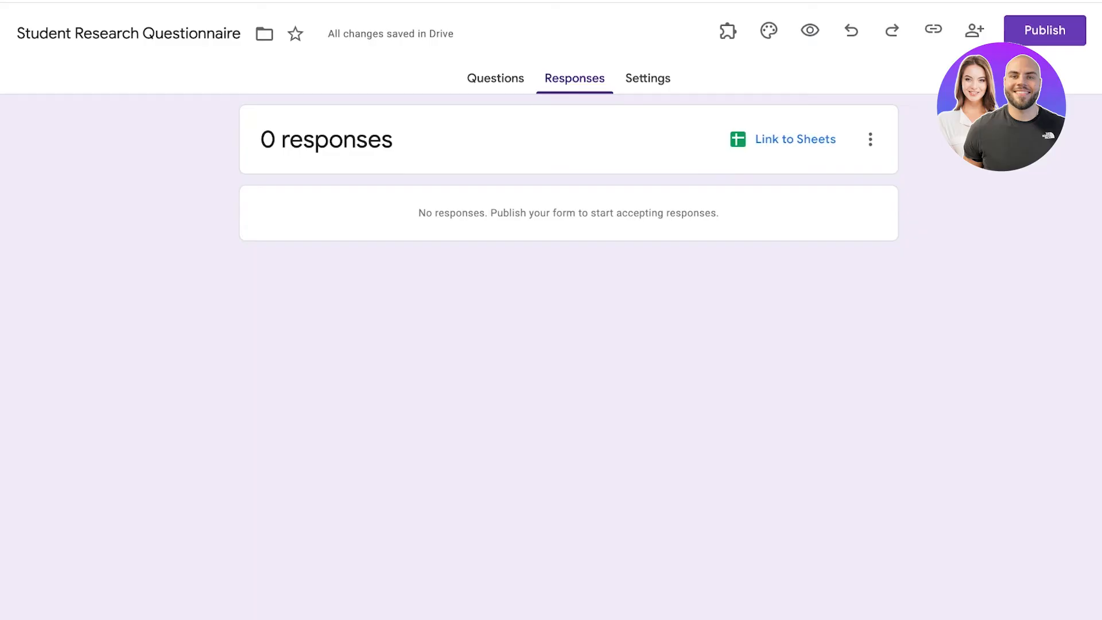
click(647, 79)
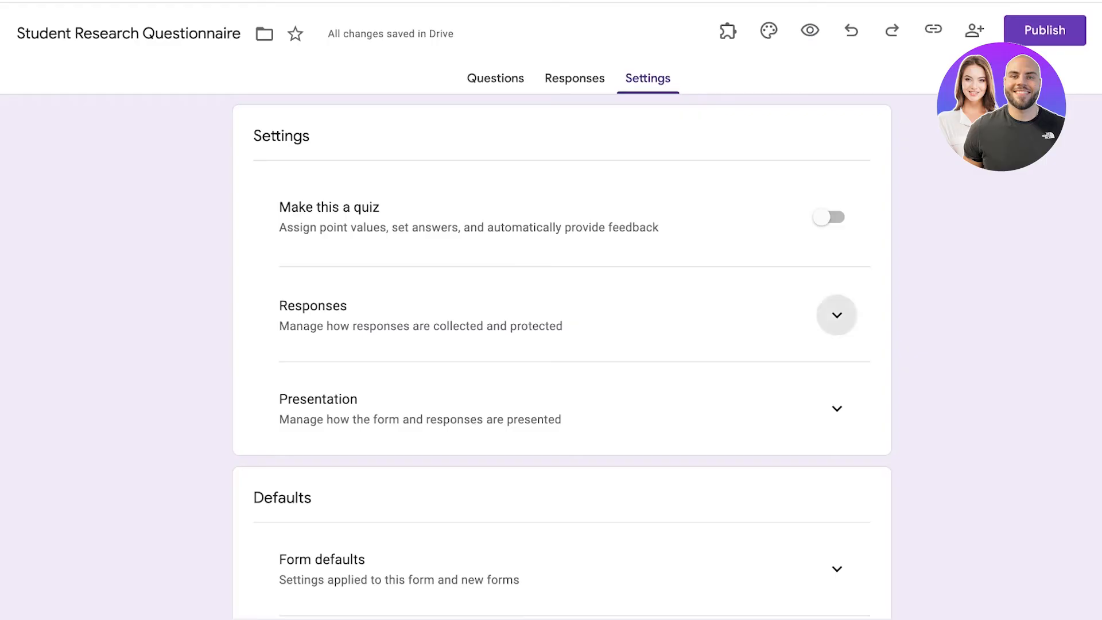
click(837, 315)
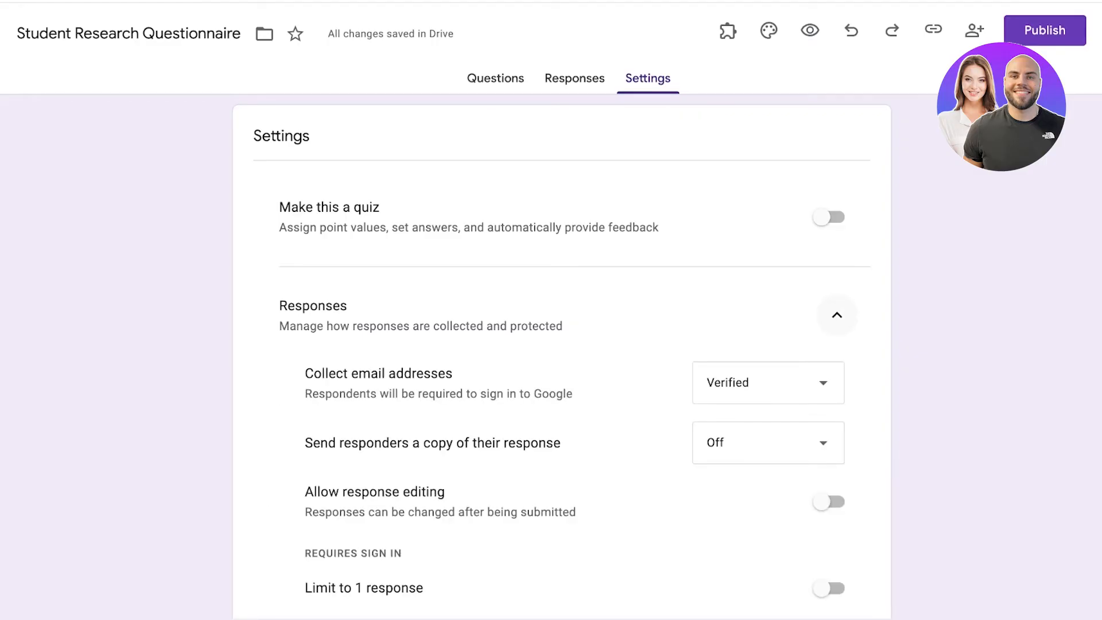
scroll(837, 315, down, 1)
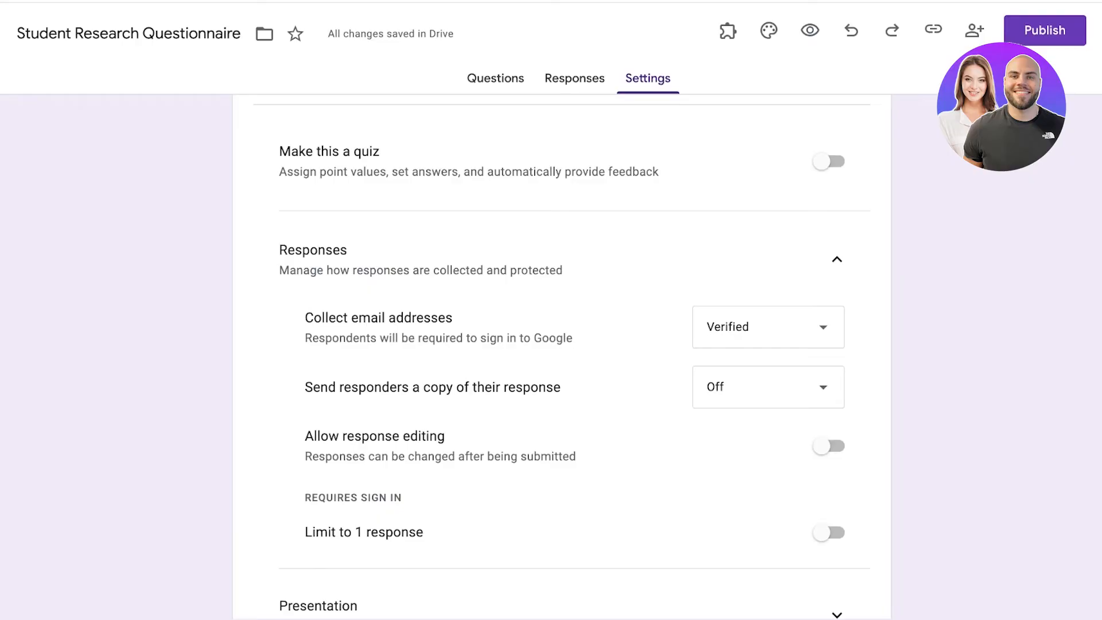
- Limit the form to 1 response per respondent and turn on the progress bar in its presentation settings
scroll(562, 356, down, 4)
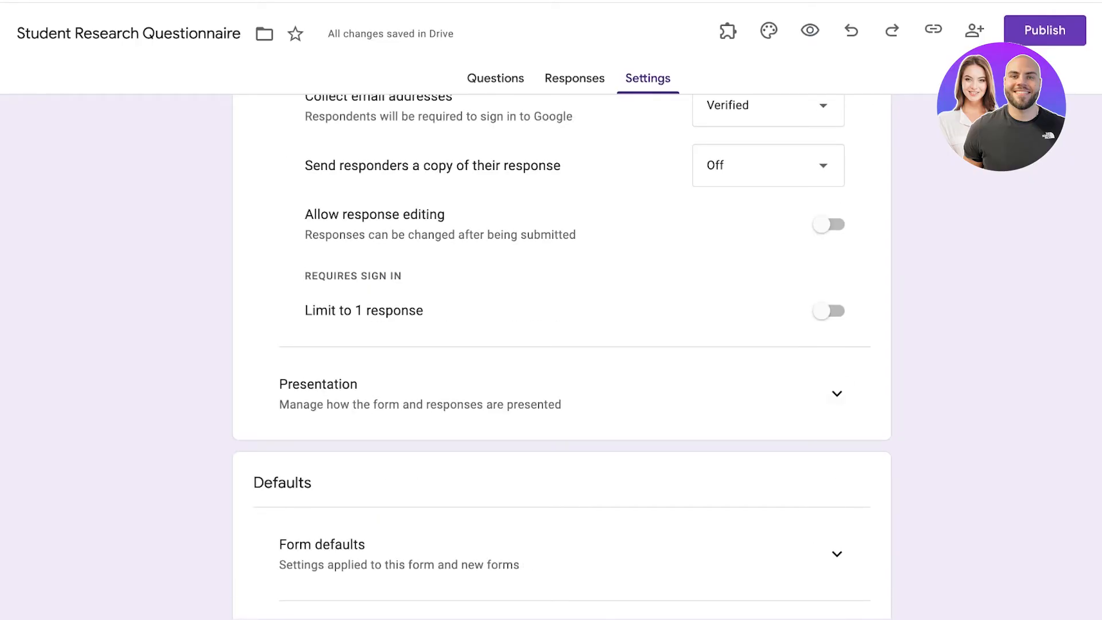
click(827, 310)
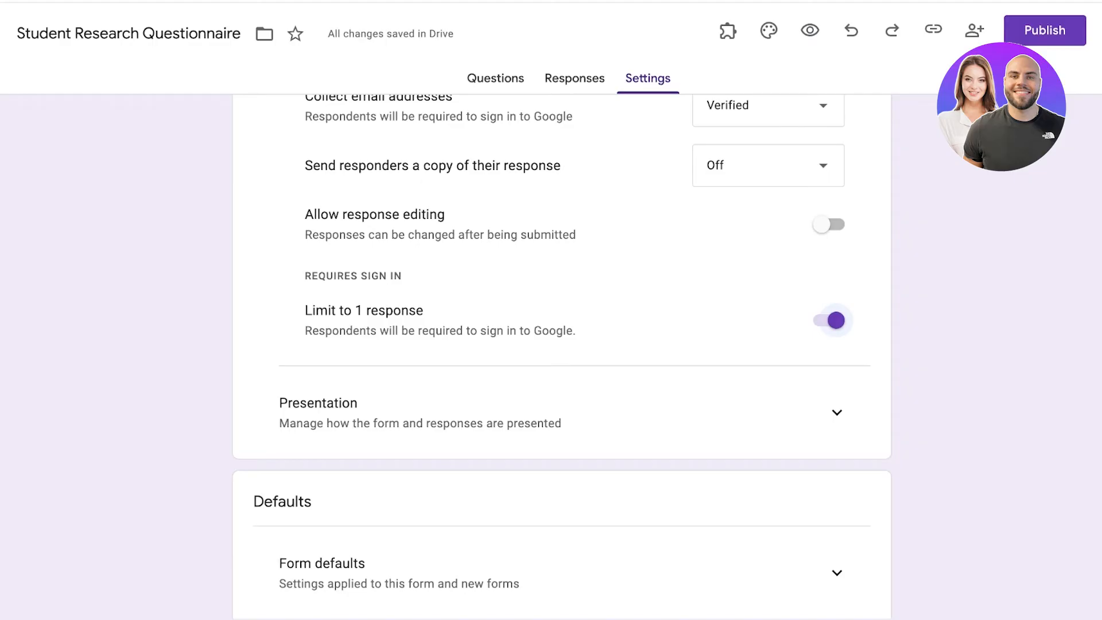
scroll(561, 343, down, 1)
click(836, 377)
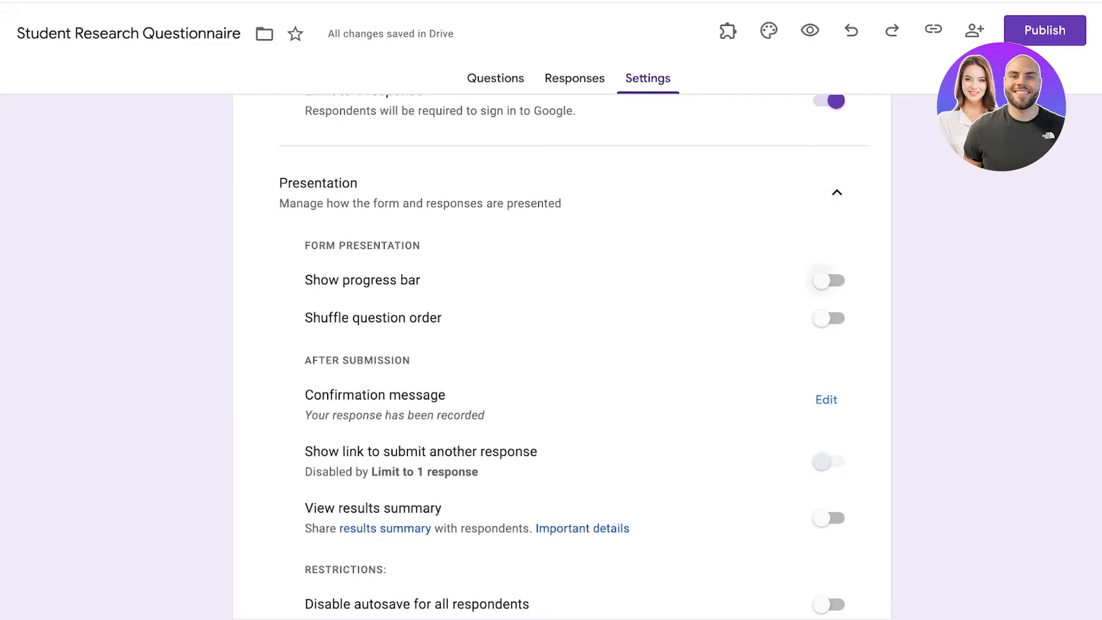
click(828, 280)
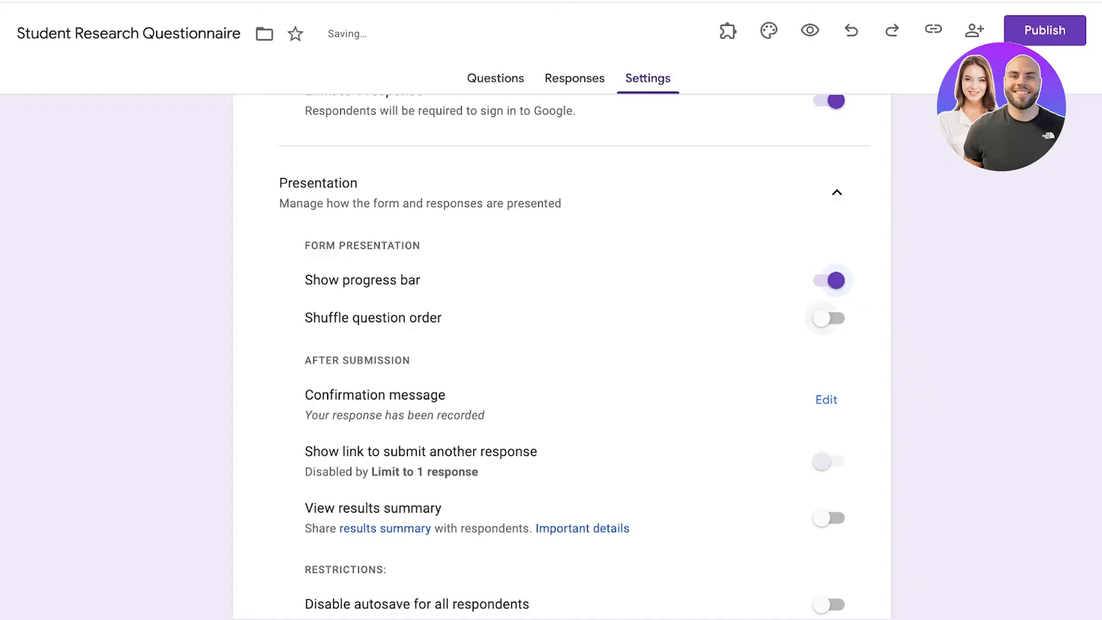
- Review the after-submission options, the restrictions, and the default settings for forms and questions
scroll(561, 356, down, 1)
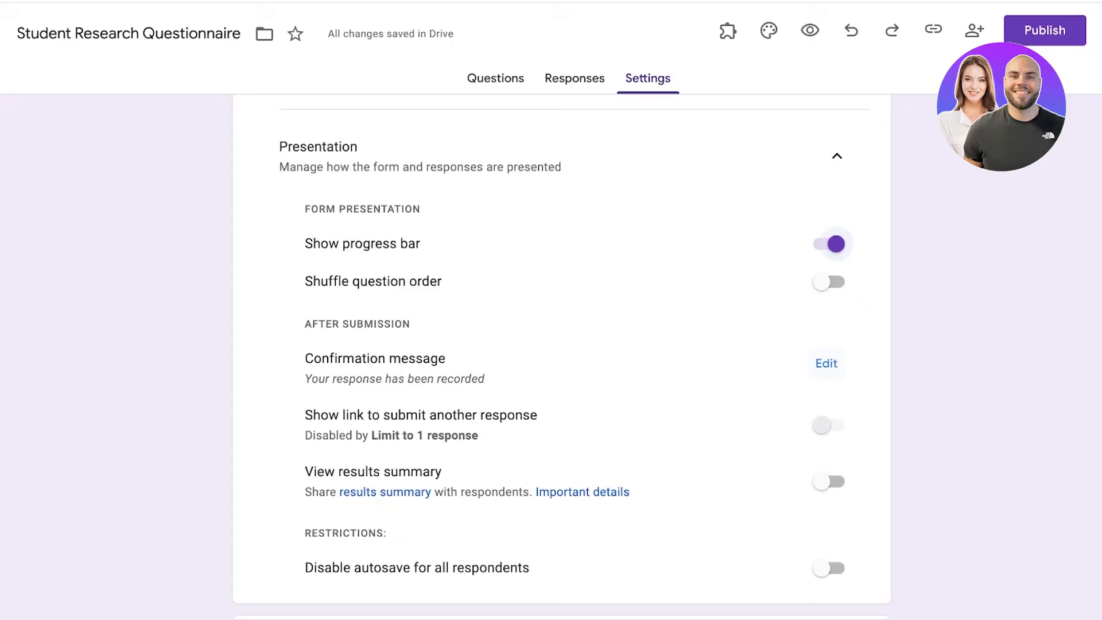
scroll(561, 360, down, 1)
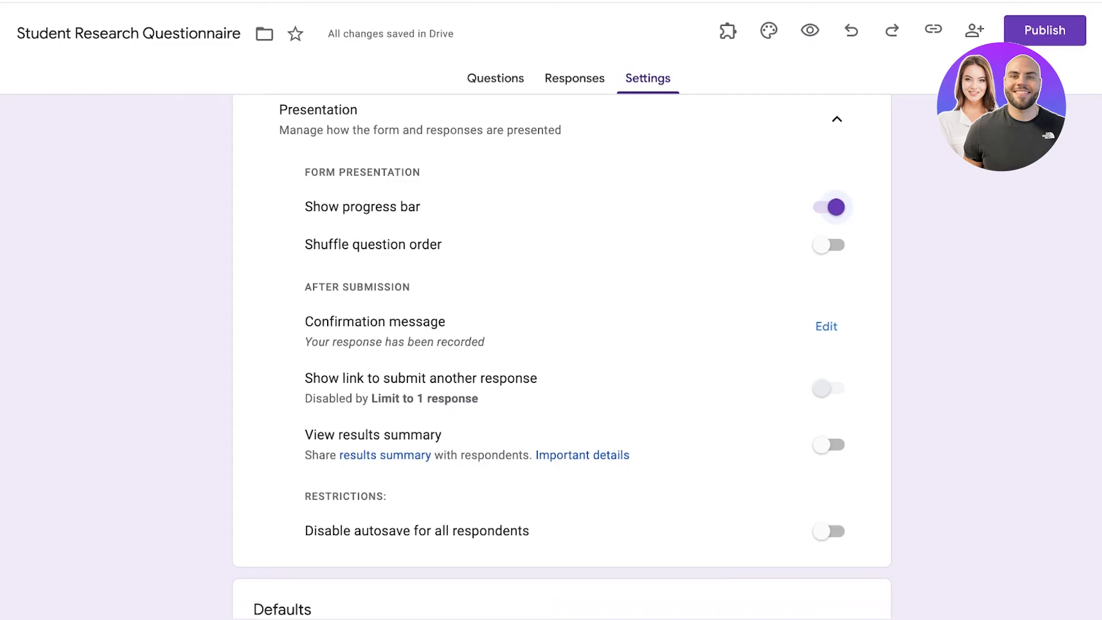
scroll(562, 357, down, 7)
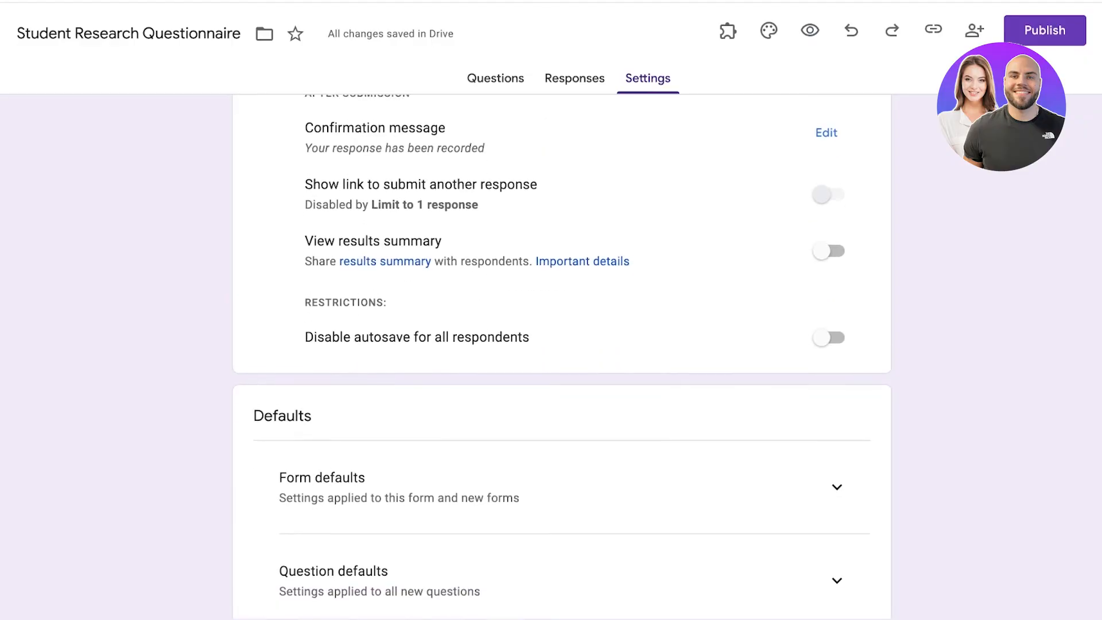
click(836, 405)
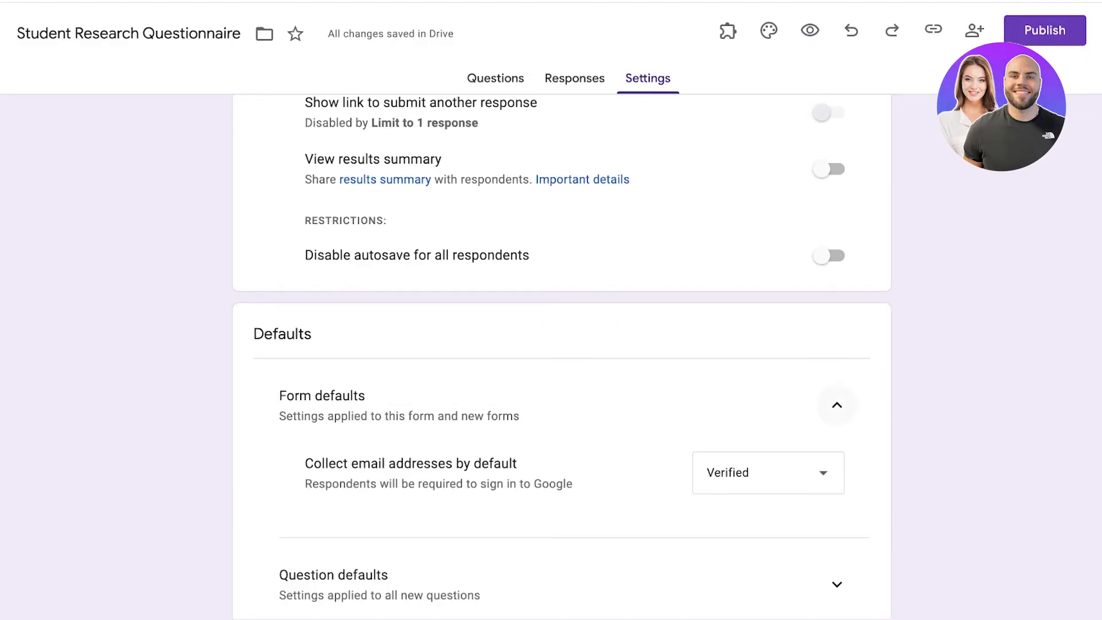
scroll(836, 405, down, 2)
click(836, 499)
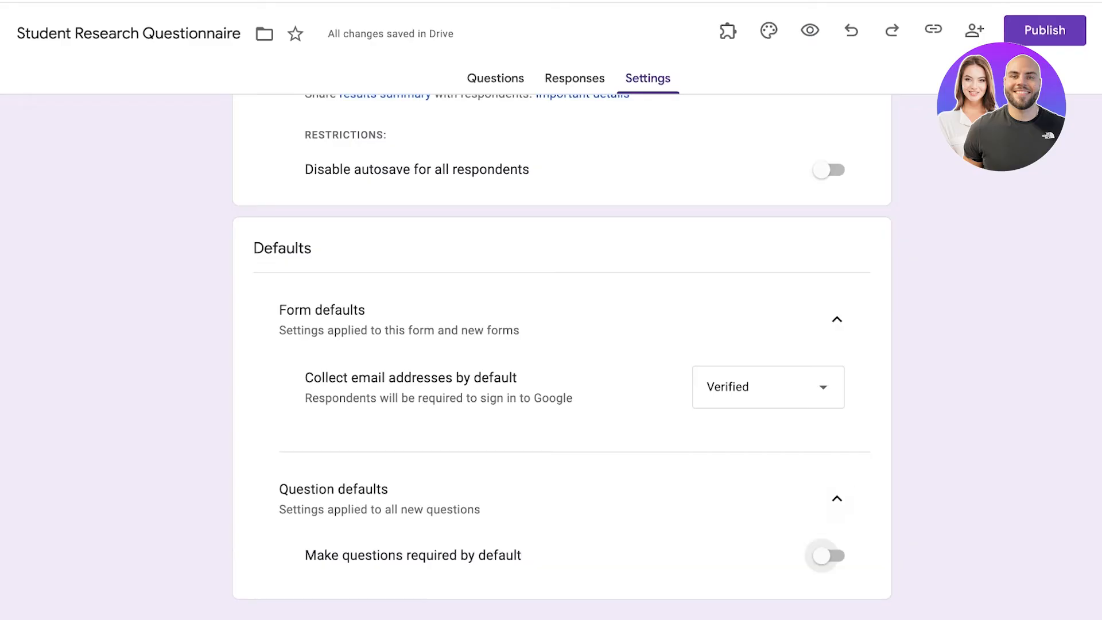
scroll(836, 498, down, 1)
scroll(836, 452, up, 20)
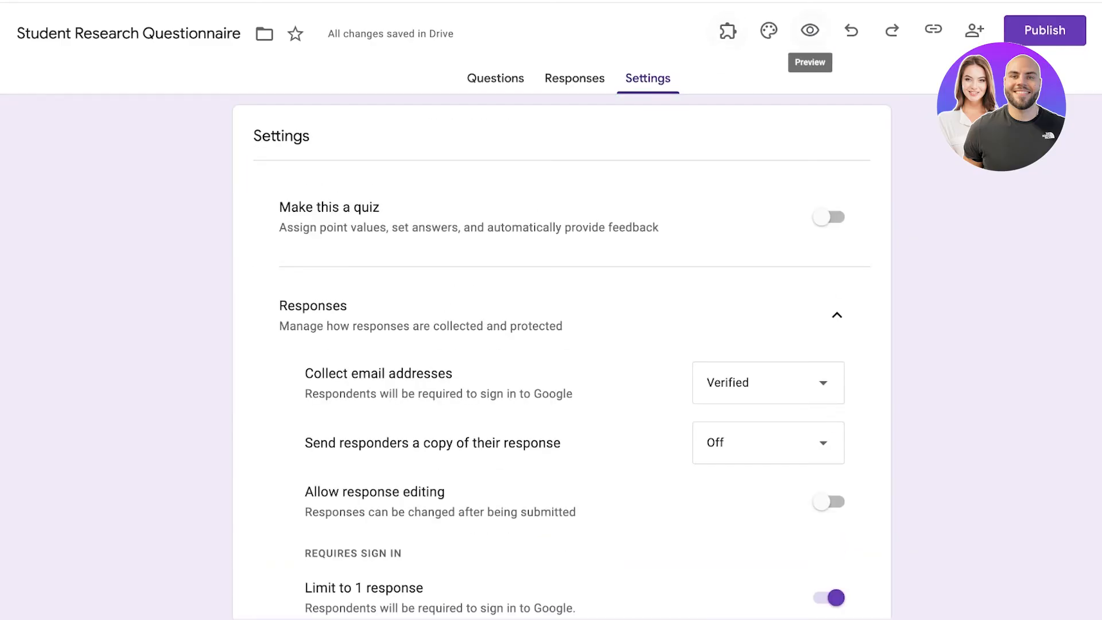
- Preview the questionnaire as respondents see it, checking the instructions, email item and scale questions
click(810, 30)
scroll(561, 345, down, 3)
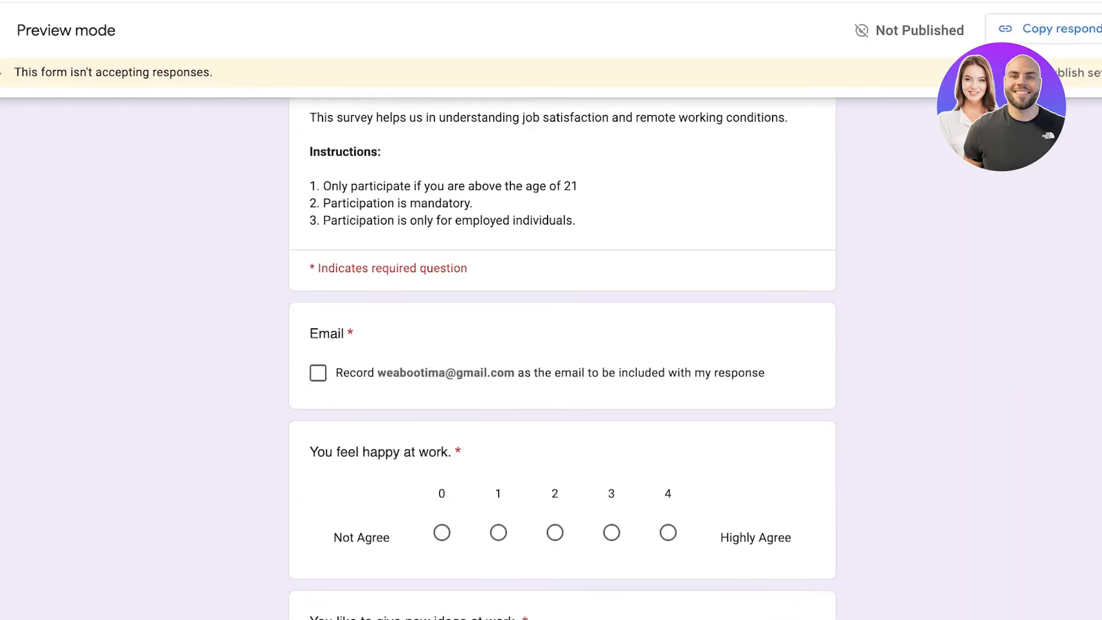
scroll(561, 345, down, 5)
scroll(561, 345, up, 8)
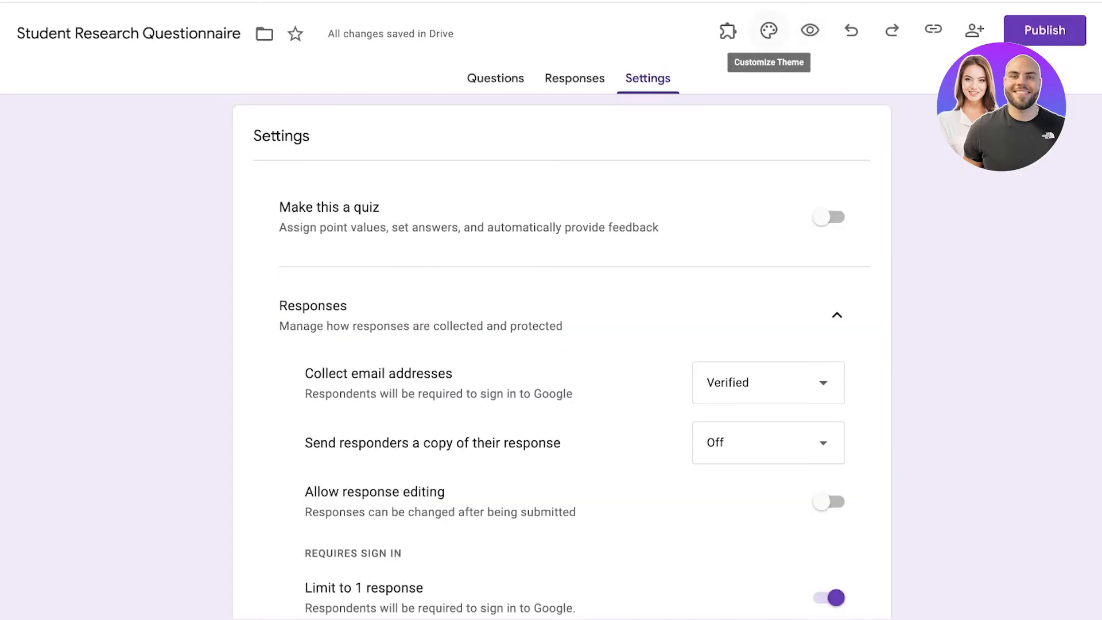
- Try several theme colors on the questionnaire, settle on orange-red, and set the background to its second shade
click(769, 30)
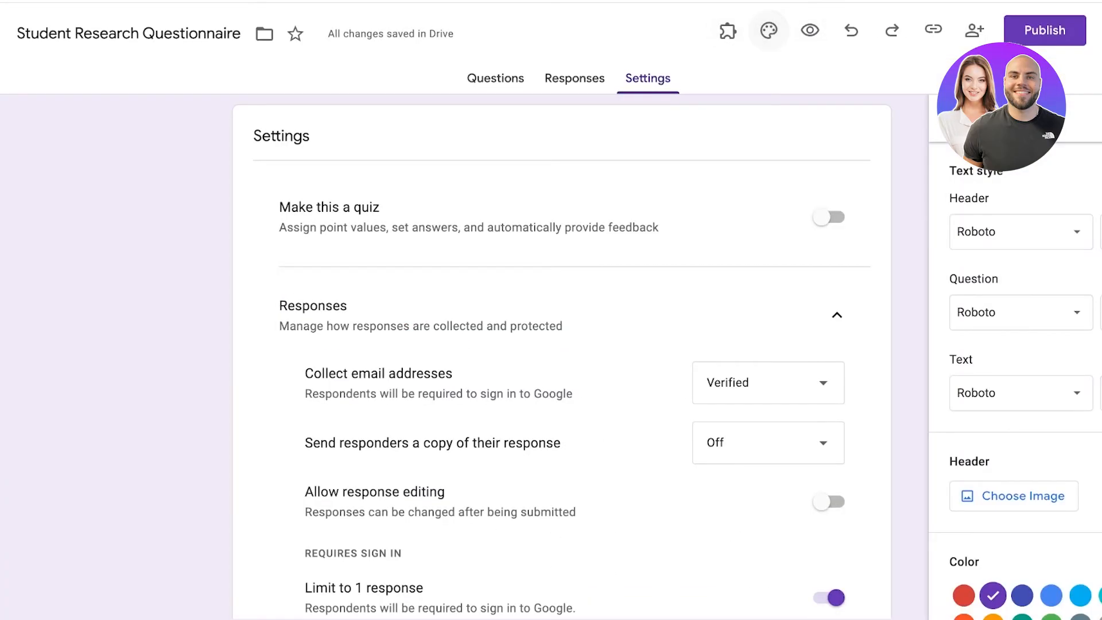
click(474, 78)
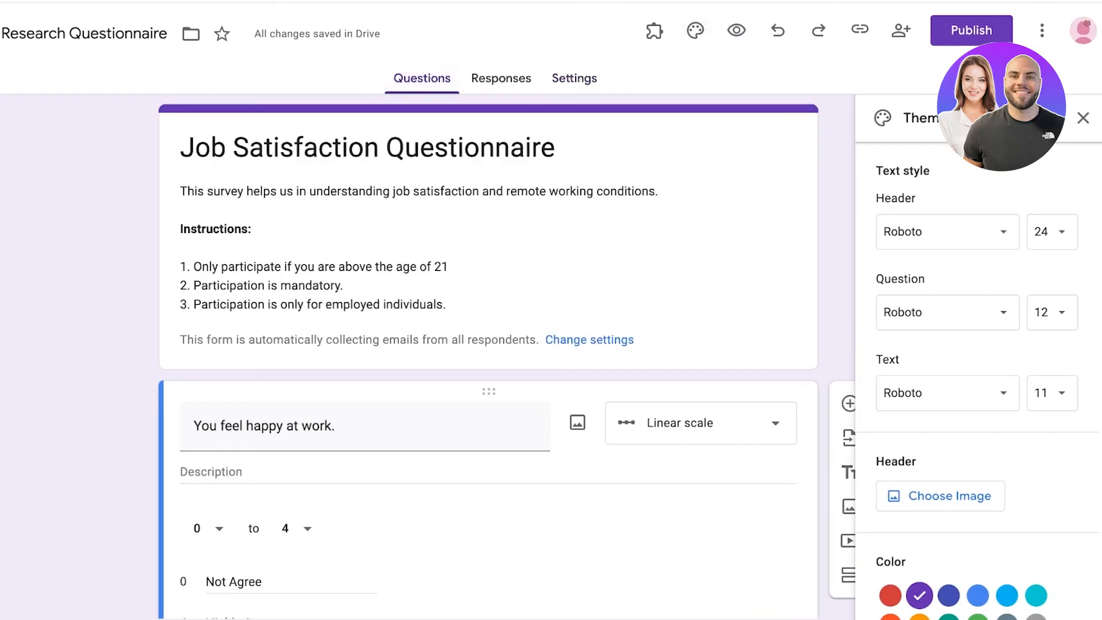
scroll(947, 487, down, 2)
click(890, 466)
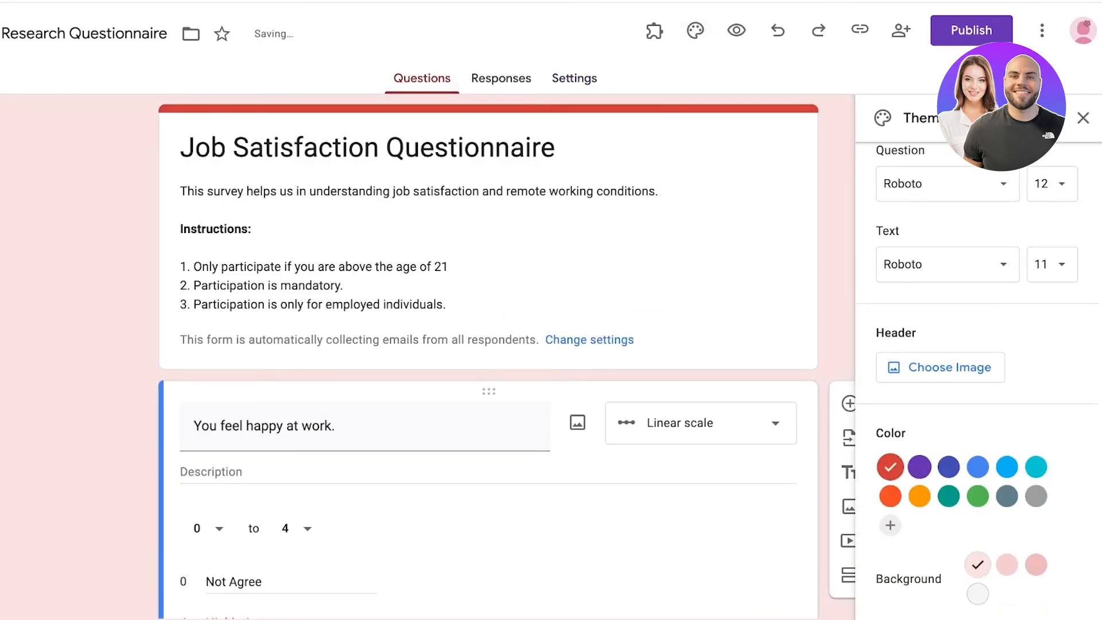
click(1006, 496)
click(1006, 466)
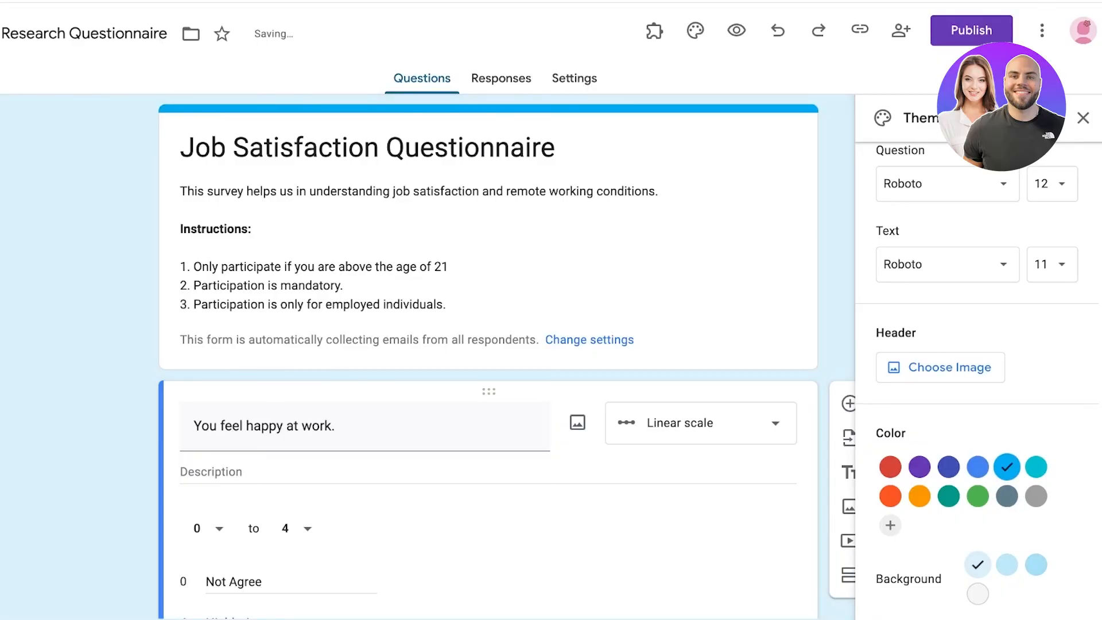
click(919, 496)
click(889, 496)
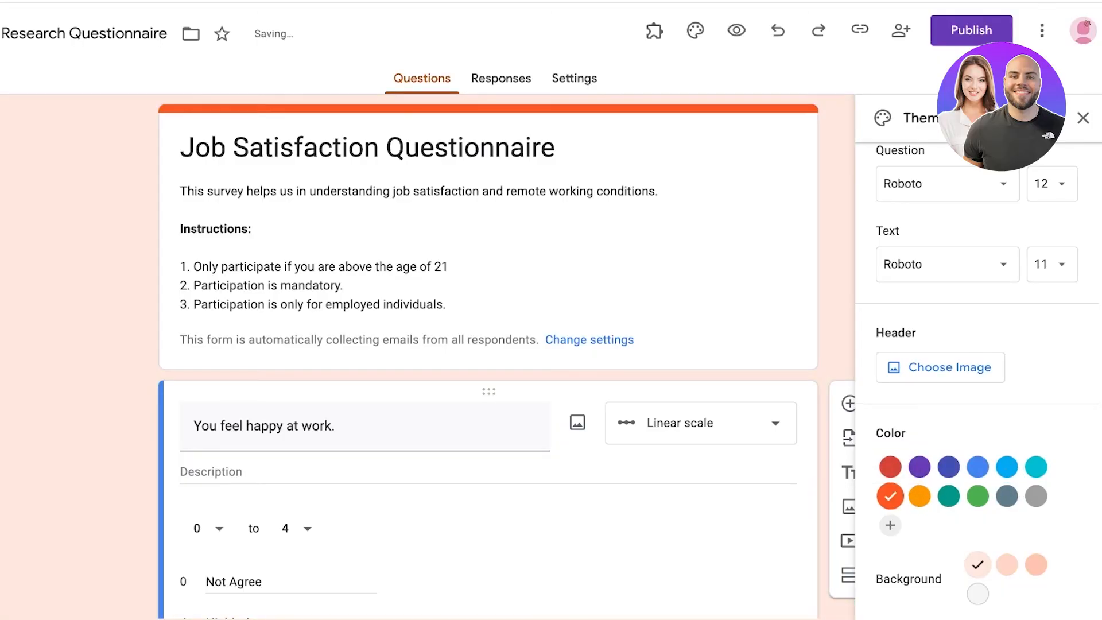
scroll(890, 495, down, 7)
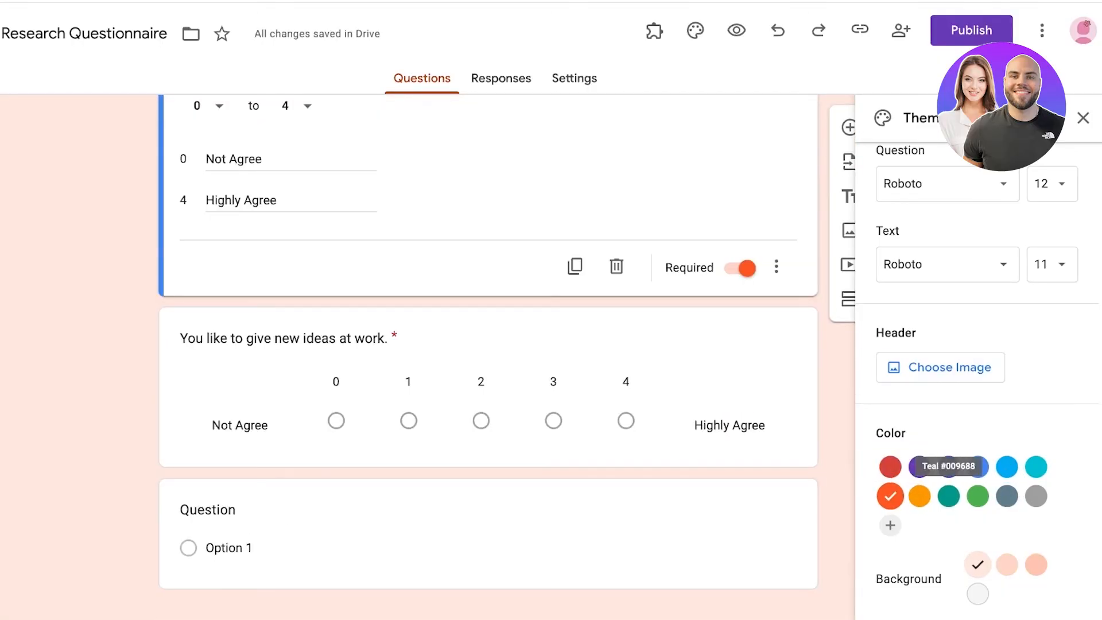
click(1006, 564)
scroll(1006, 459, up, 3)
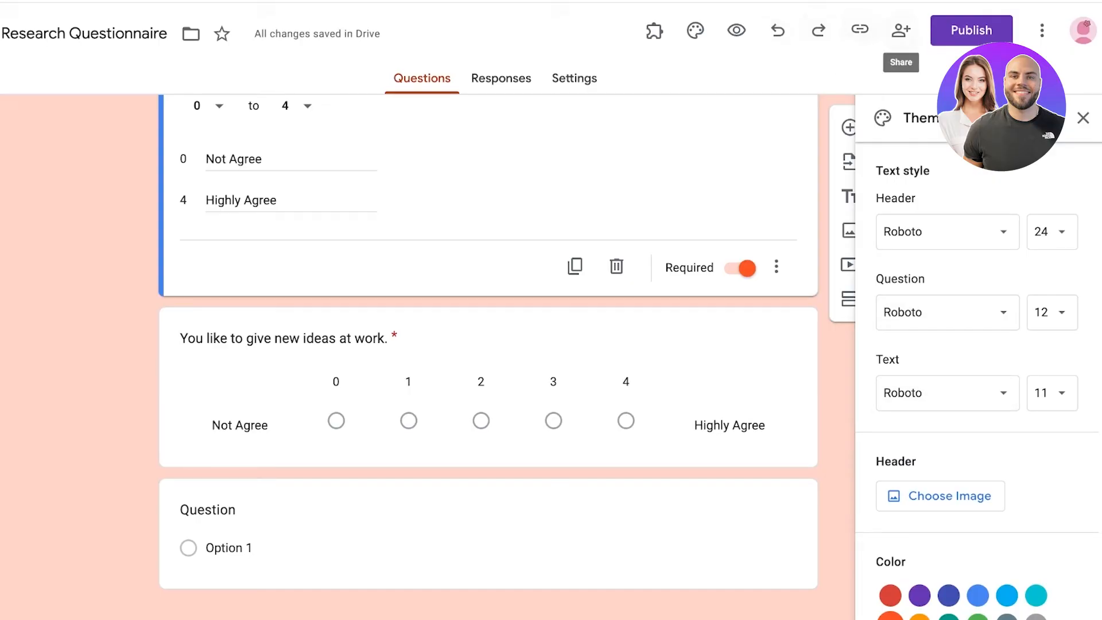
- Try restricting the responder view in the form's publishing access settings and check the editor view's access options
click(971, 30)
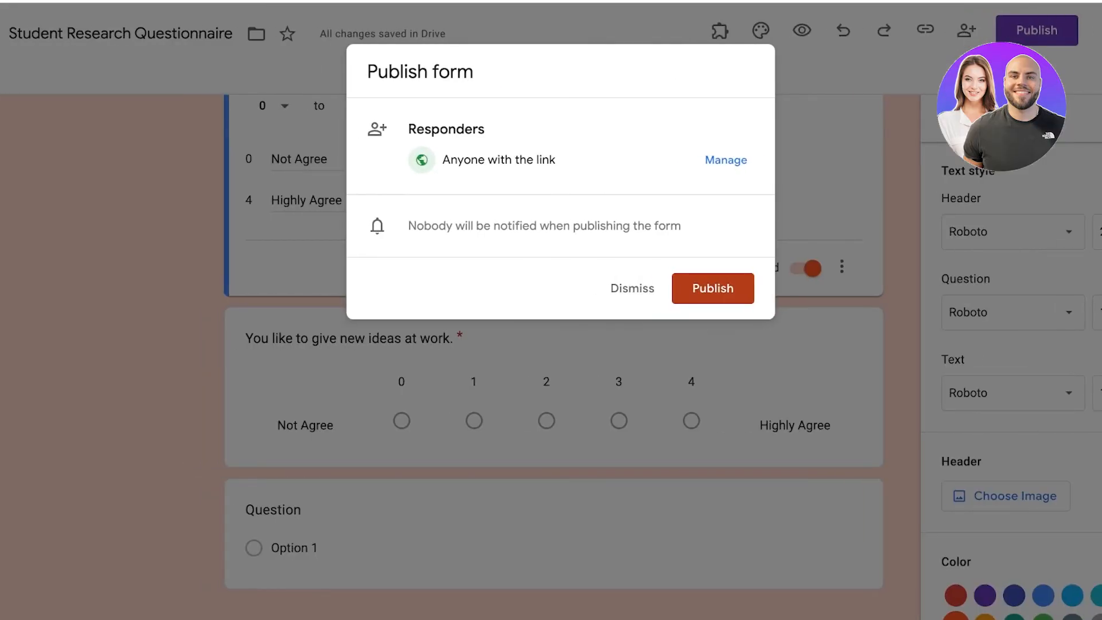
click(726, 160)
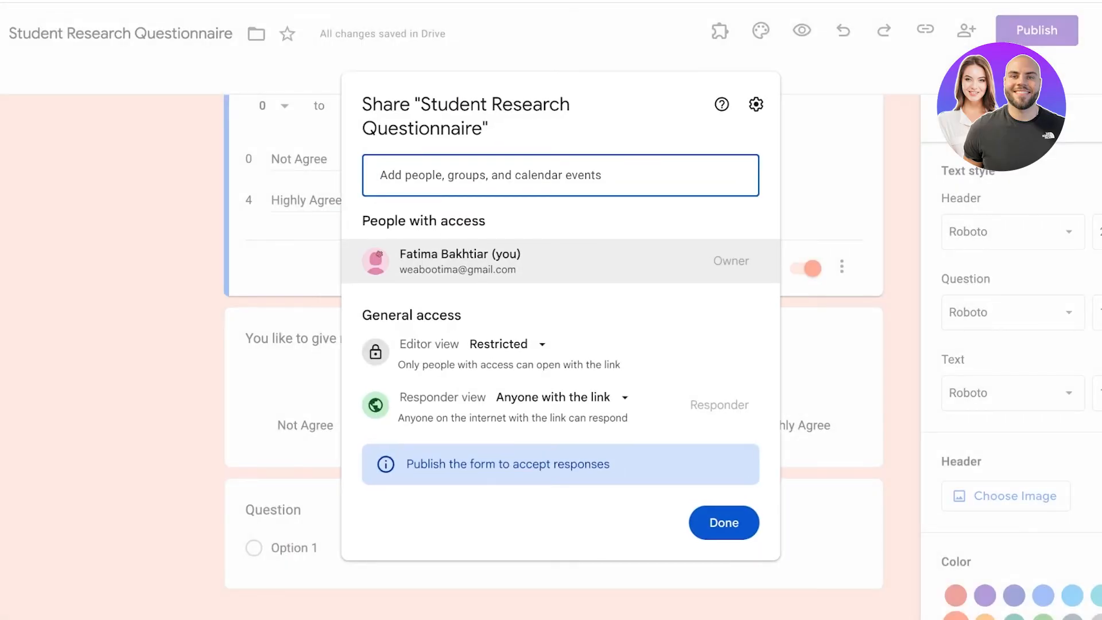
click(564, 397)
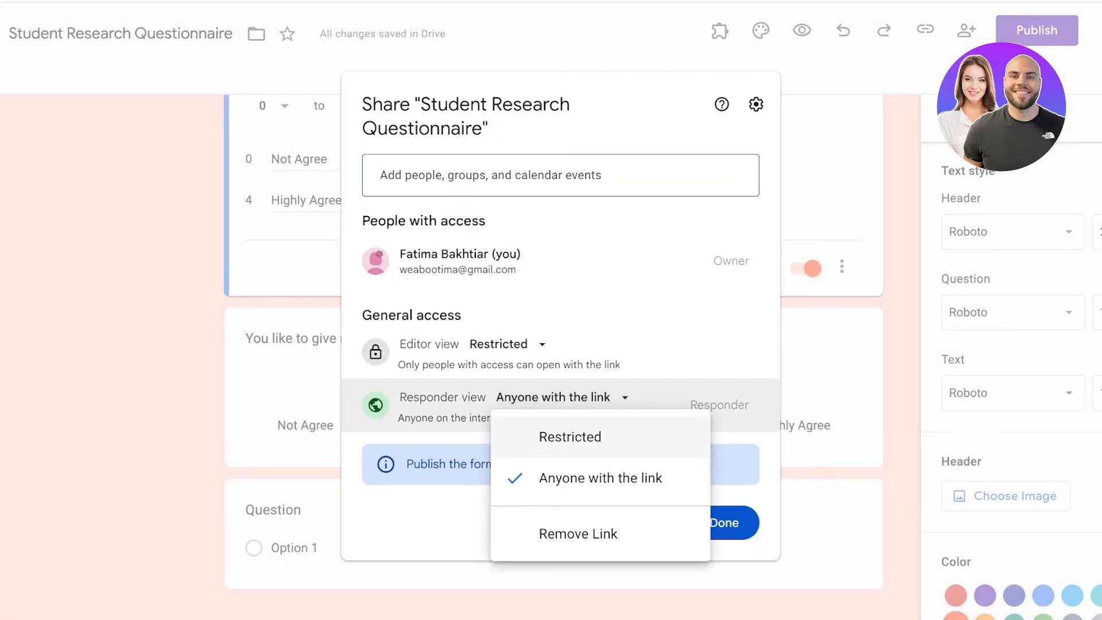
click(570, 437)
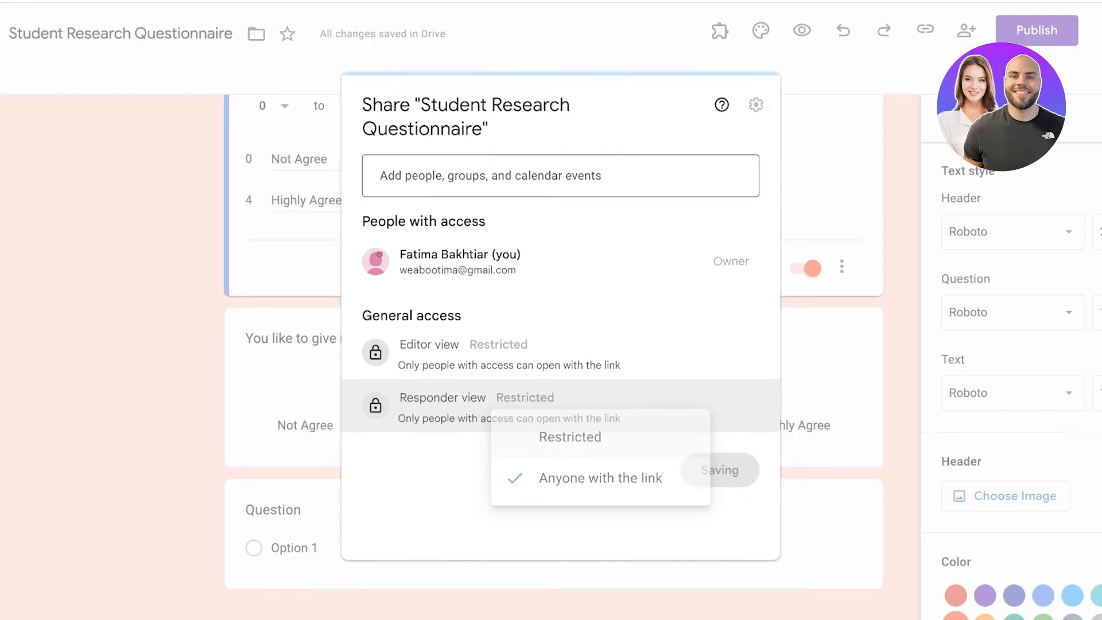
click(505, 370)
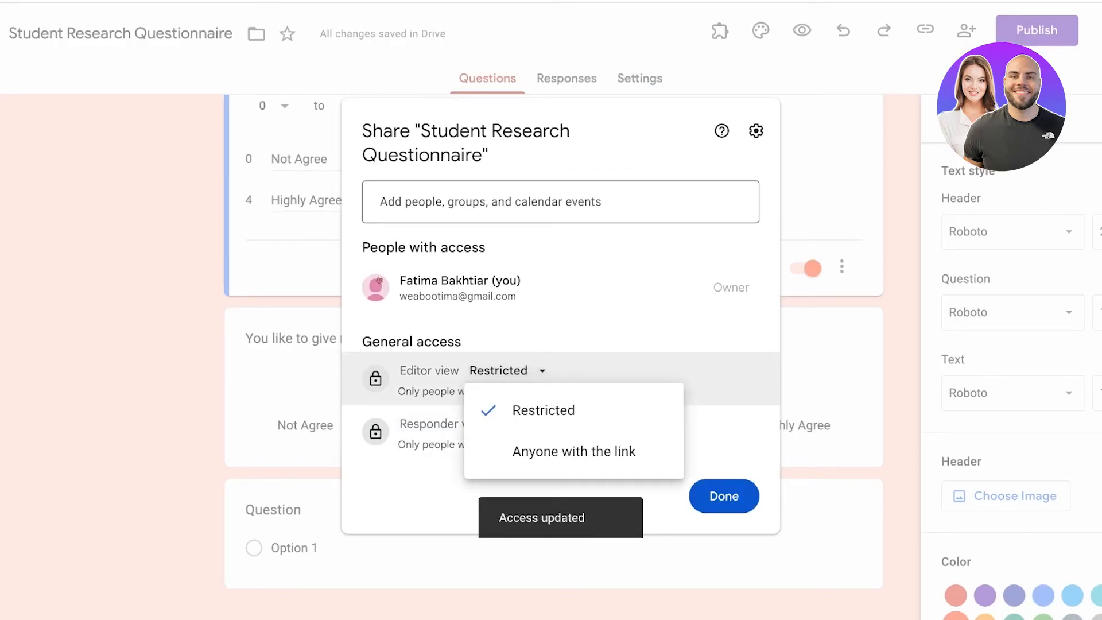
click(510, 371)
- Set the responder view access to Anyone with the link and publish the form
click(534, 424)
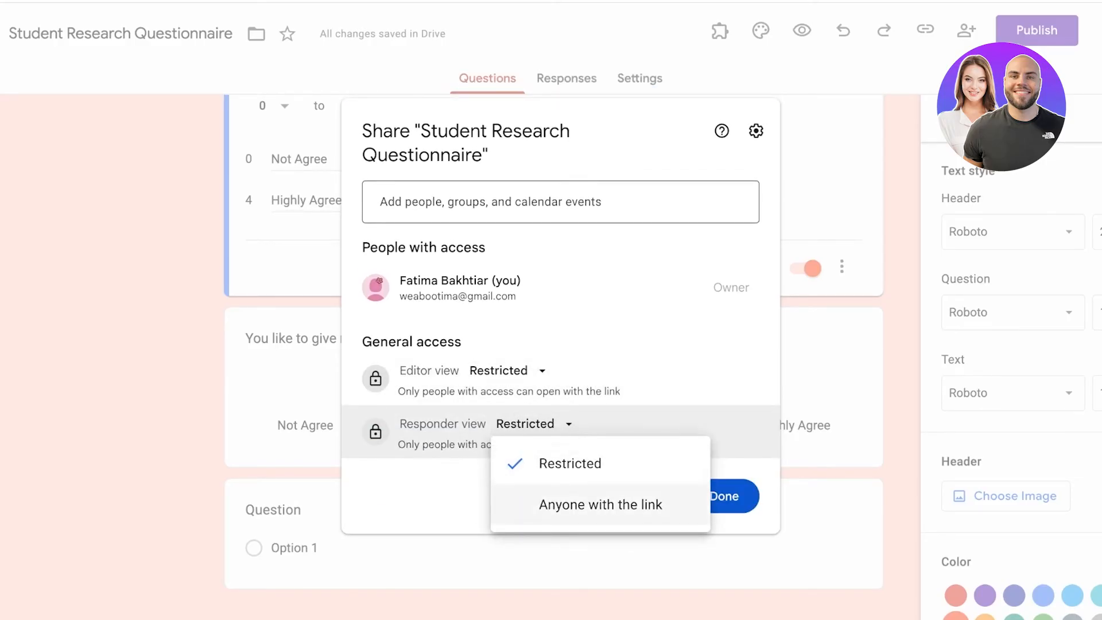
click(600, 504)
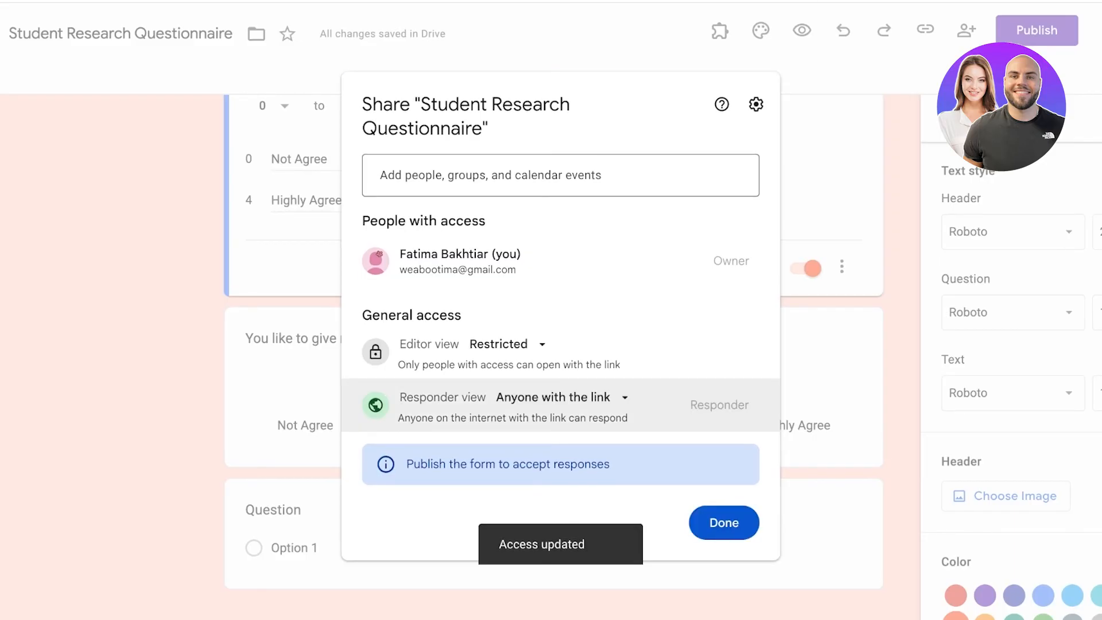
click(724, 522)
click(712, 288)
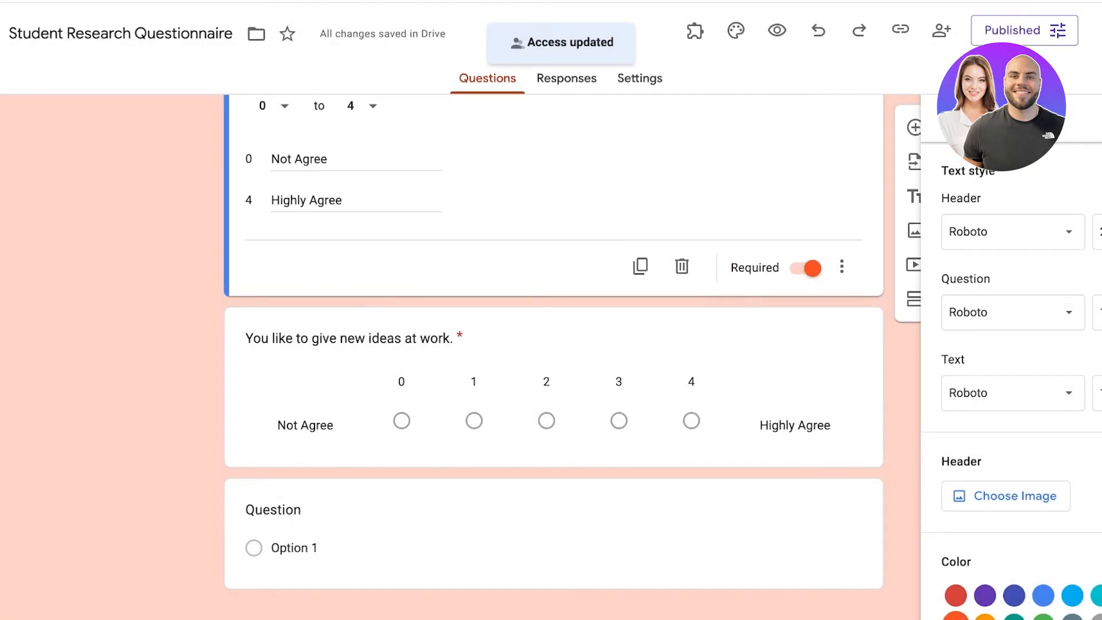
- Copy the published form's responder link and close the theme options
scroll(551, 316, right, 1)
click(1001, 185)
click(836, 29)
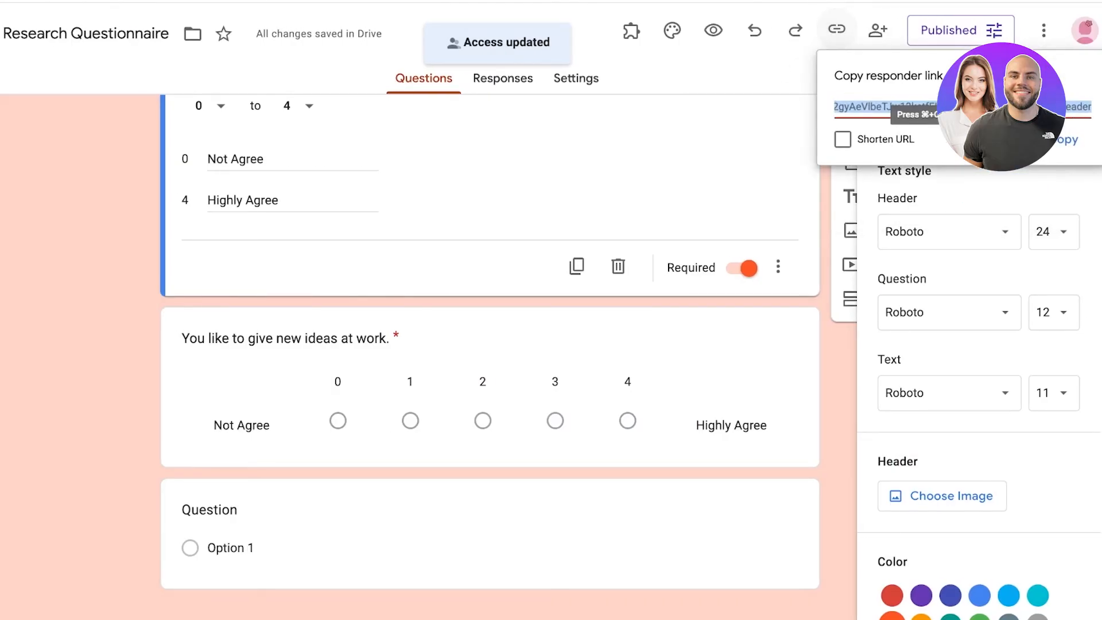
click(1063, 140)
scroll(489, 356, up, 7)
click(1084, 118)
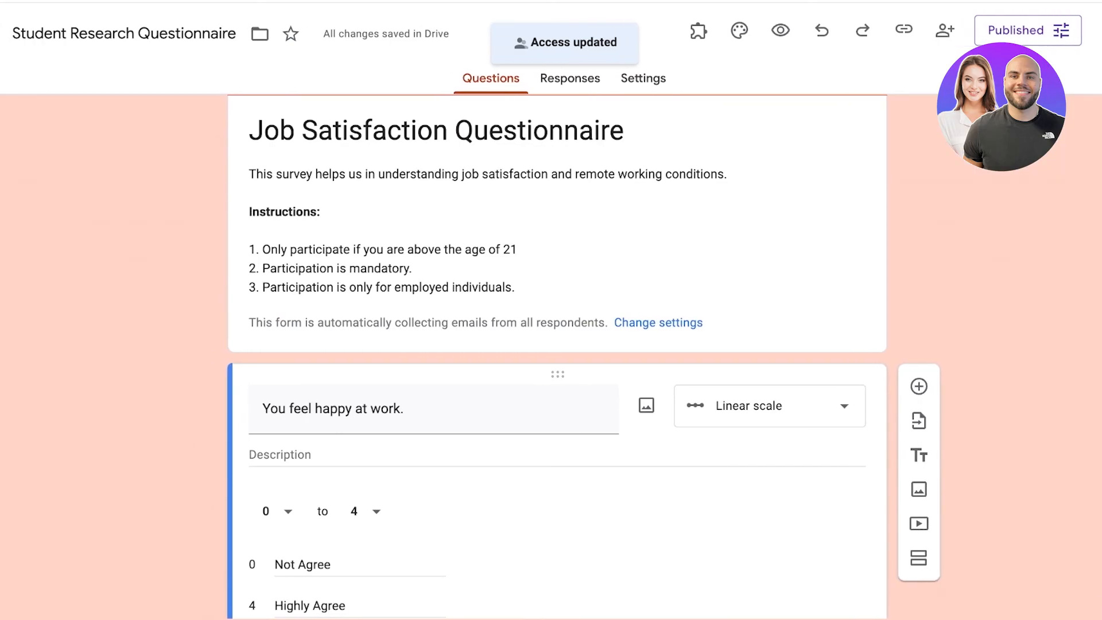
- Return to the Forms home page and browse the full template gallery
click(1, 33)
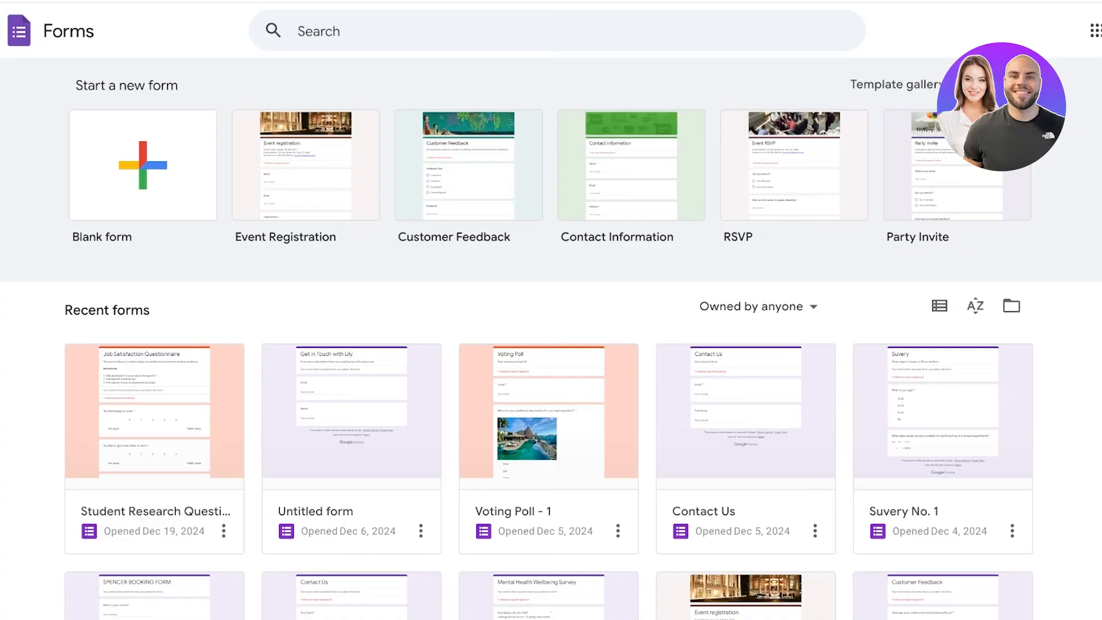
click(895, 85)
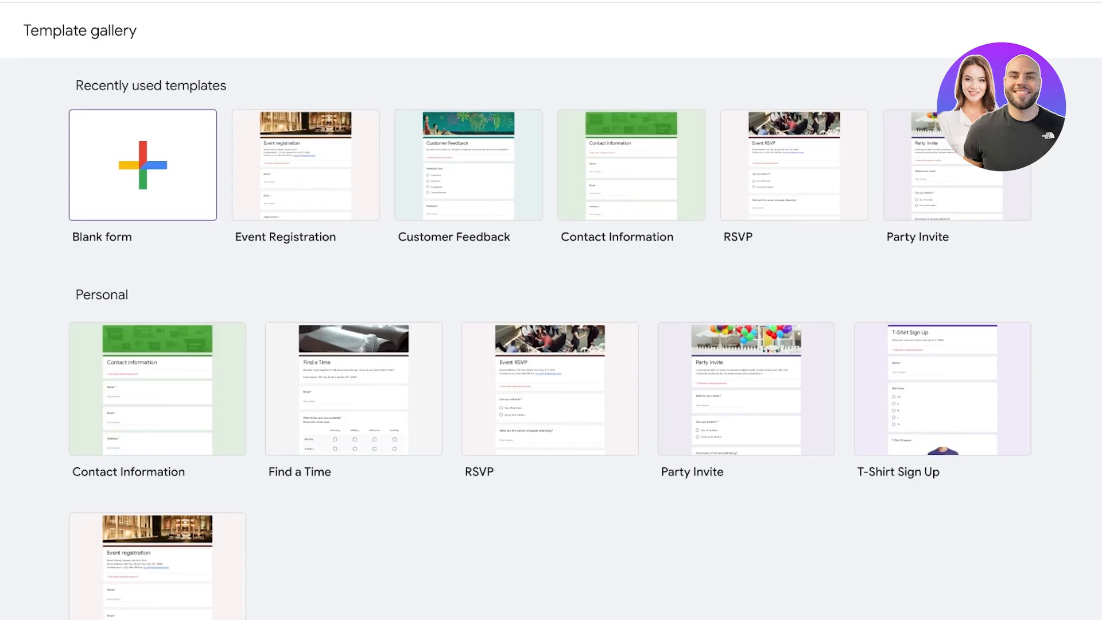
scroll(143, 165, down, 4)
scroll(143, 166, up, 4)
- Create a new form from the Customer Feedback template and look through its questions
click(468, 165)
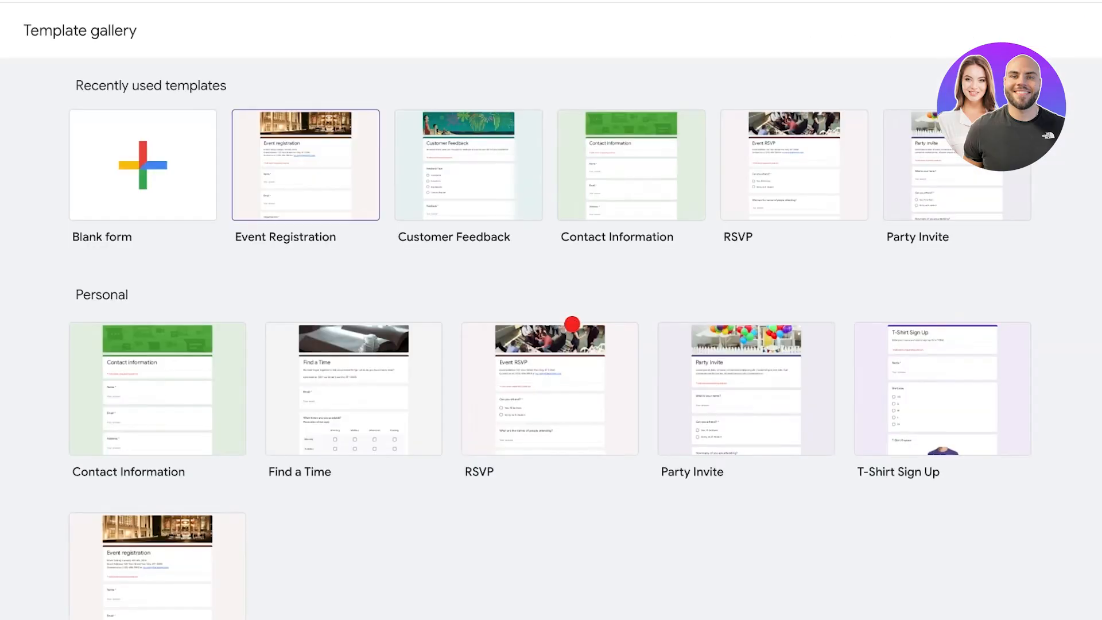
click(468, 166)
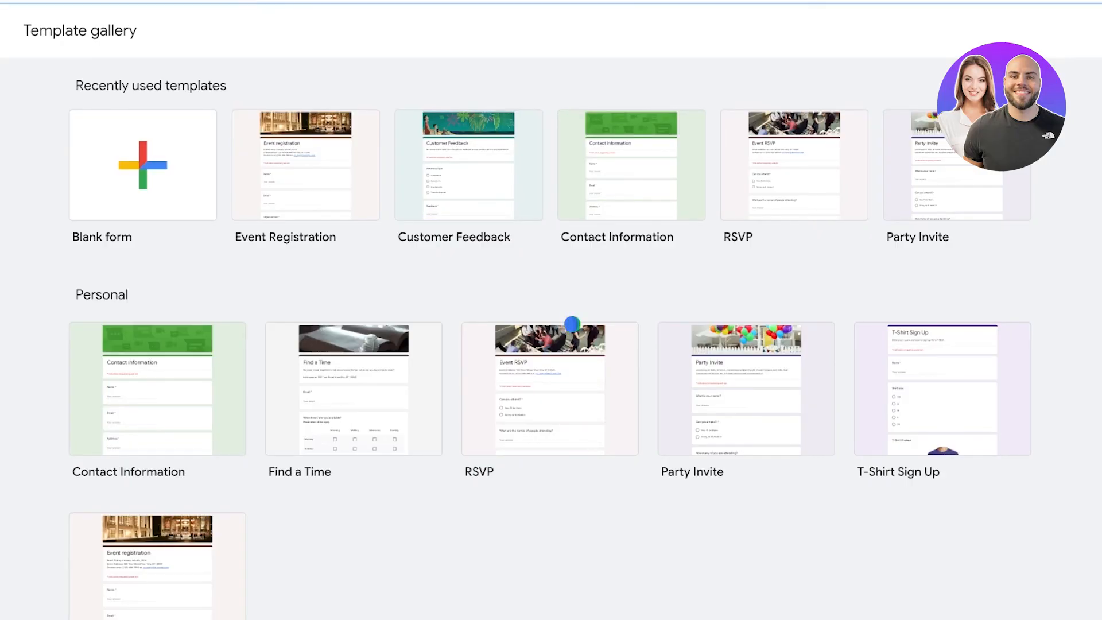
click(572, 323)
scroll(556, 344, down, 10)
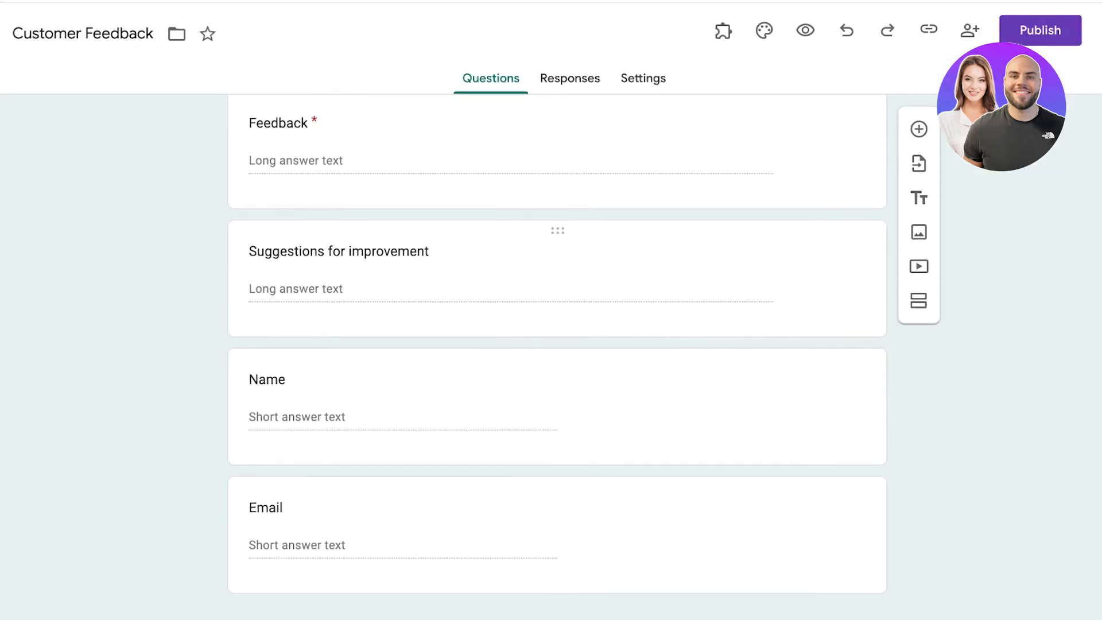
scroll(556, 344, up, 10)
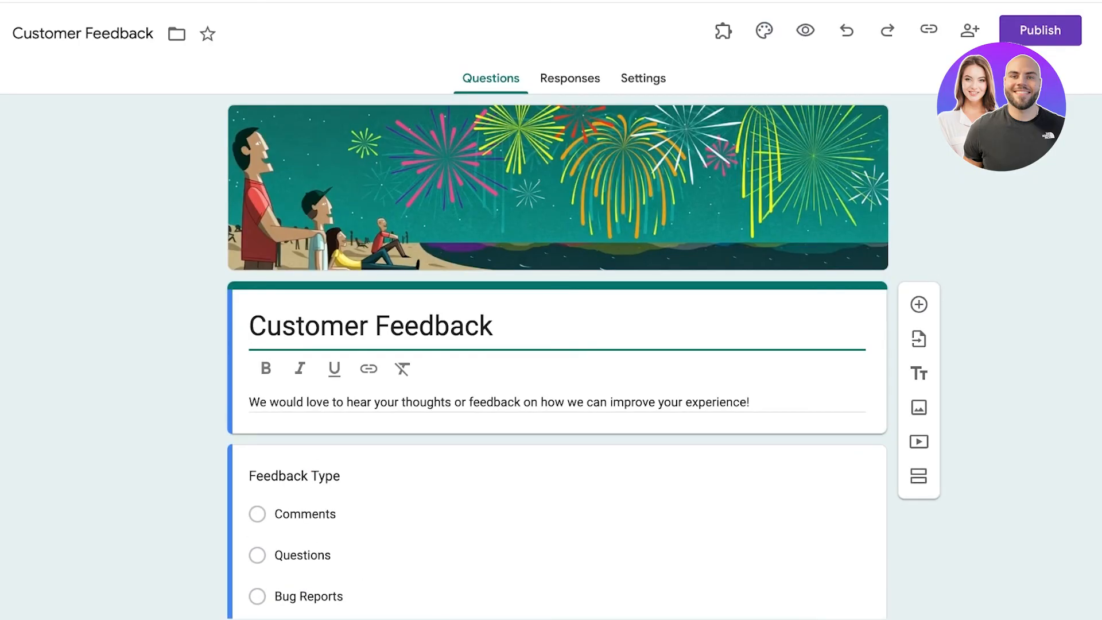
- Publish the Customer Feedback form
click(928, 30)
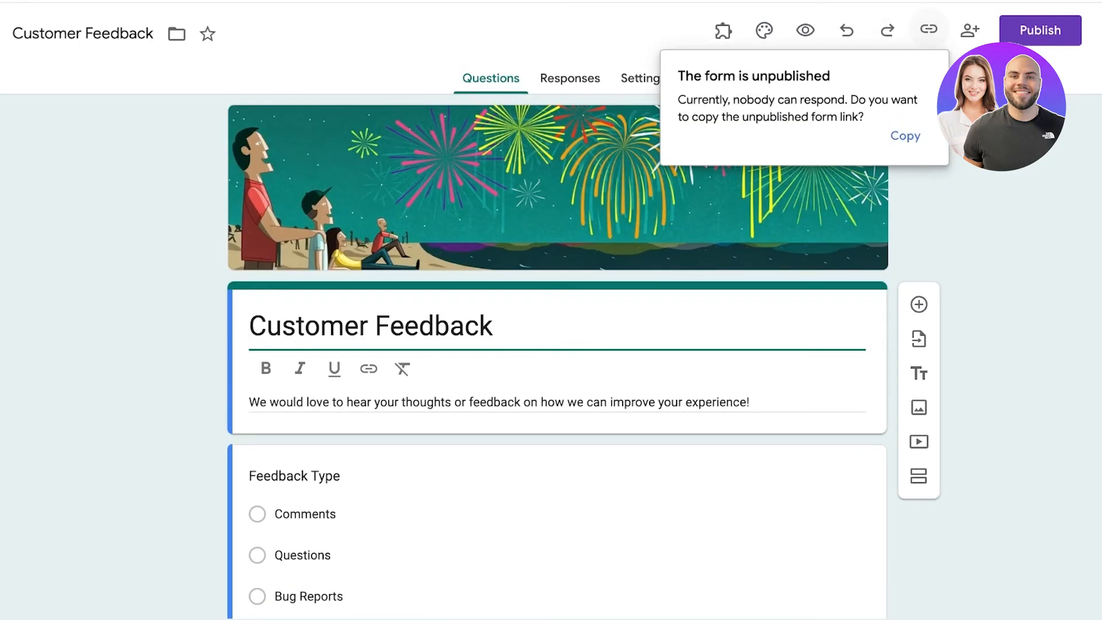
click(1048, 30)
click(977, 30)
click(976, 30)
click(692, 288)
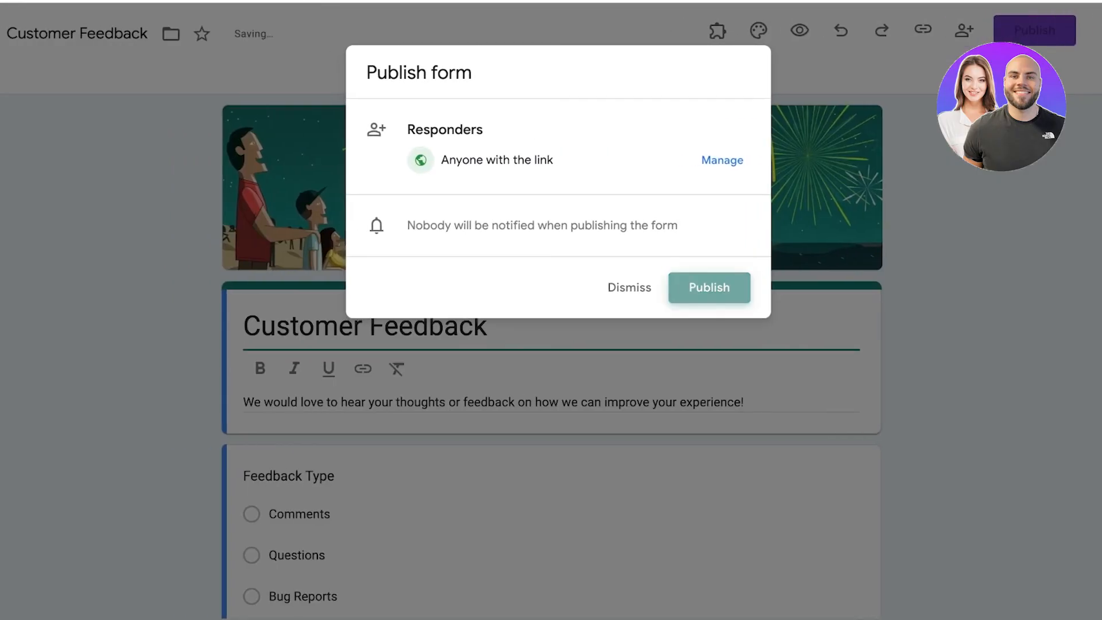
- Copy the Customer Feedback form's full responder link, and then its embed HTML code at the default size
click(839, 28)
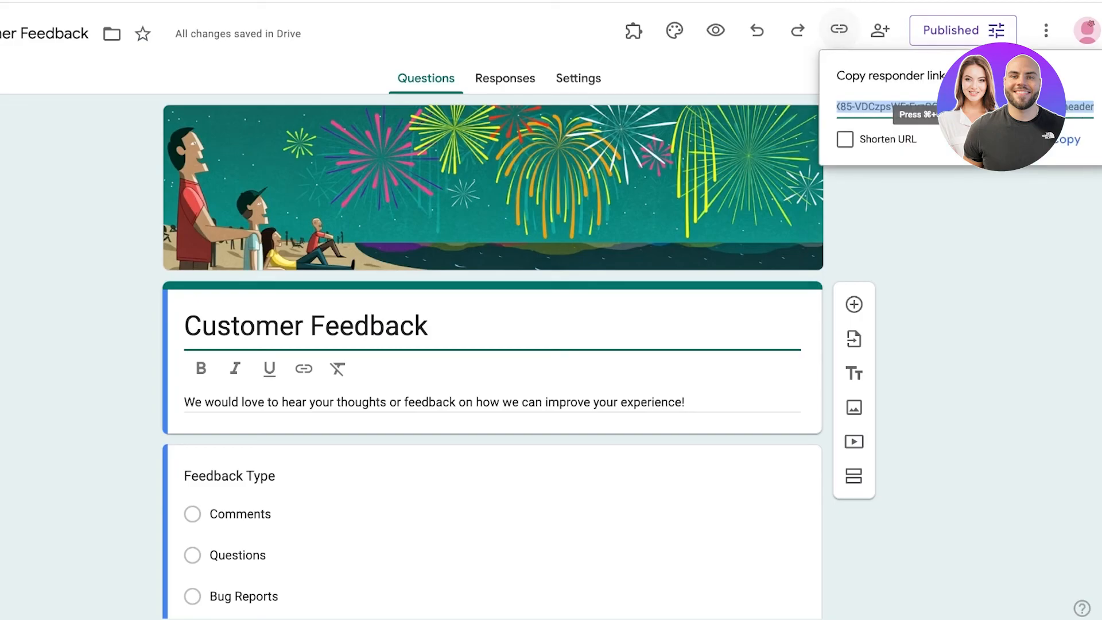
click(1066, 139)
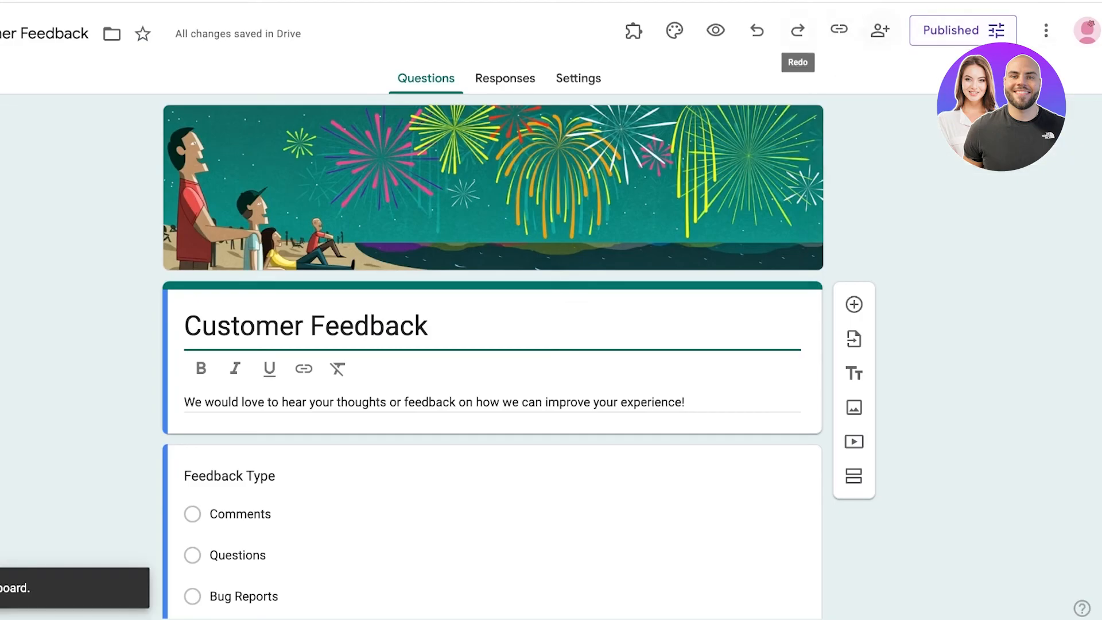
click(1045, 30)
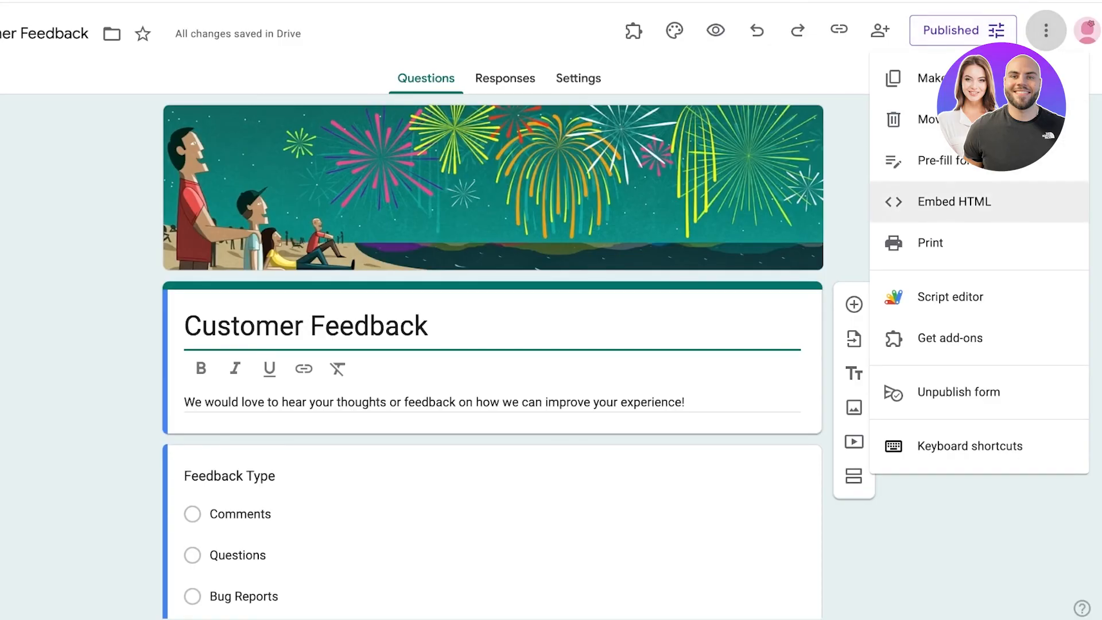
click(953, 202)
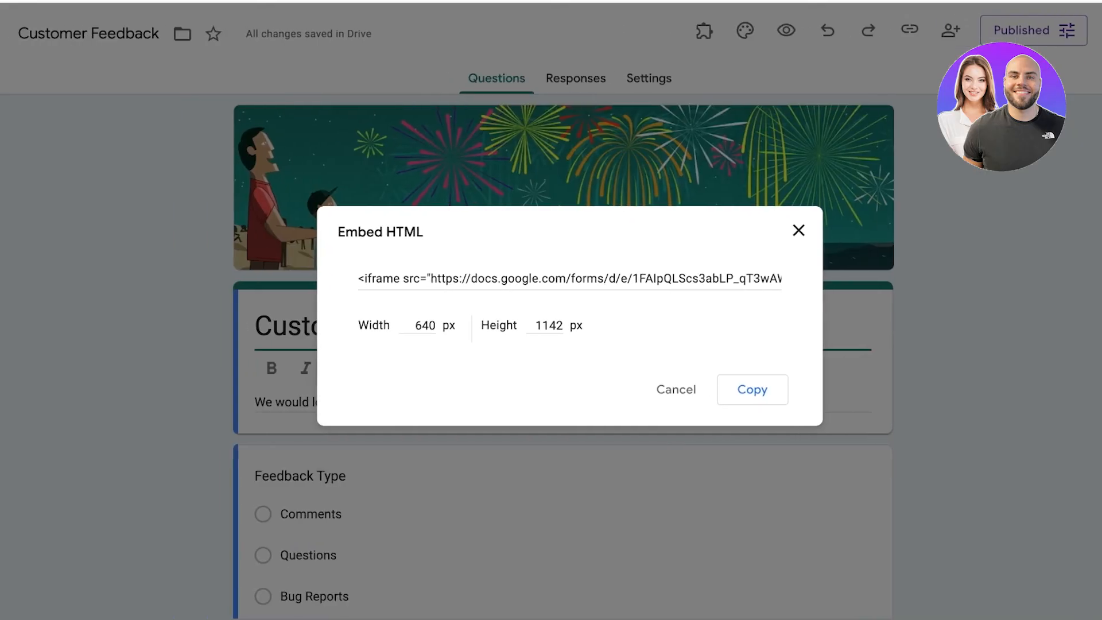
click(752, 389)
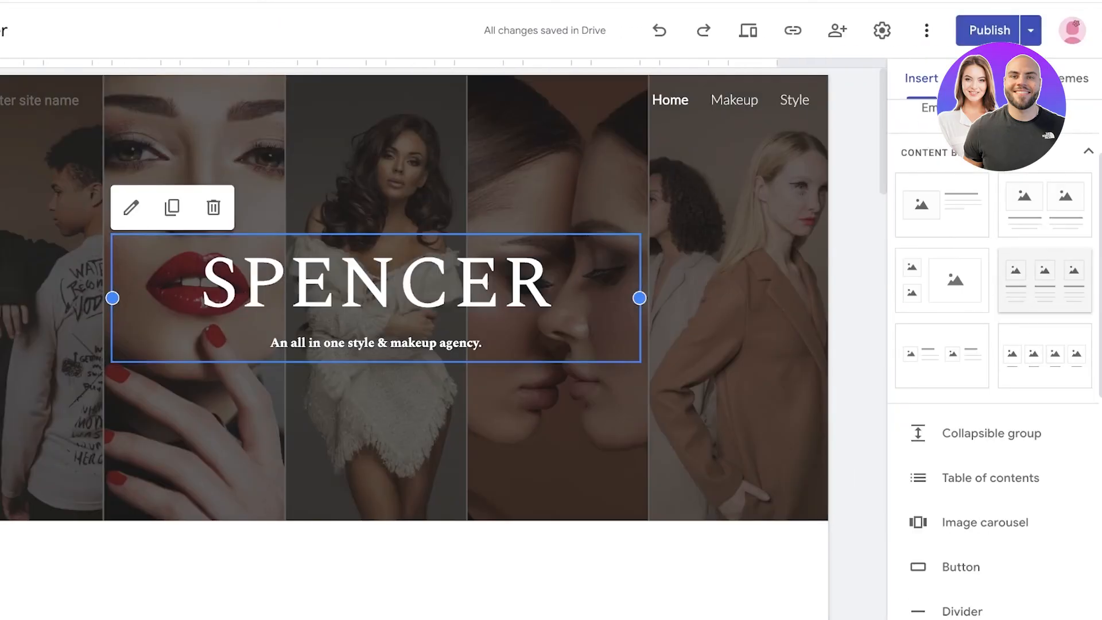
- Switch to the spencer site in Google Sites and insert the Customer Feedback form from the recent Forms files
scroll(993, 356, down, 8)
scroll(975, 341, up, 10)
scroll(976, 385, down, 10)
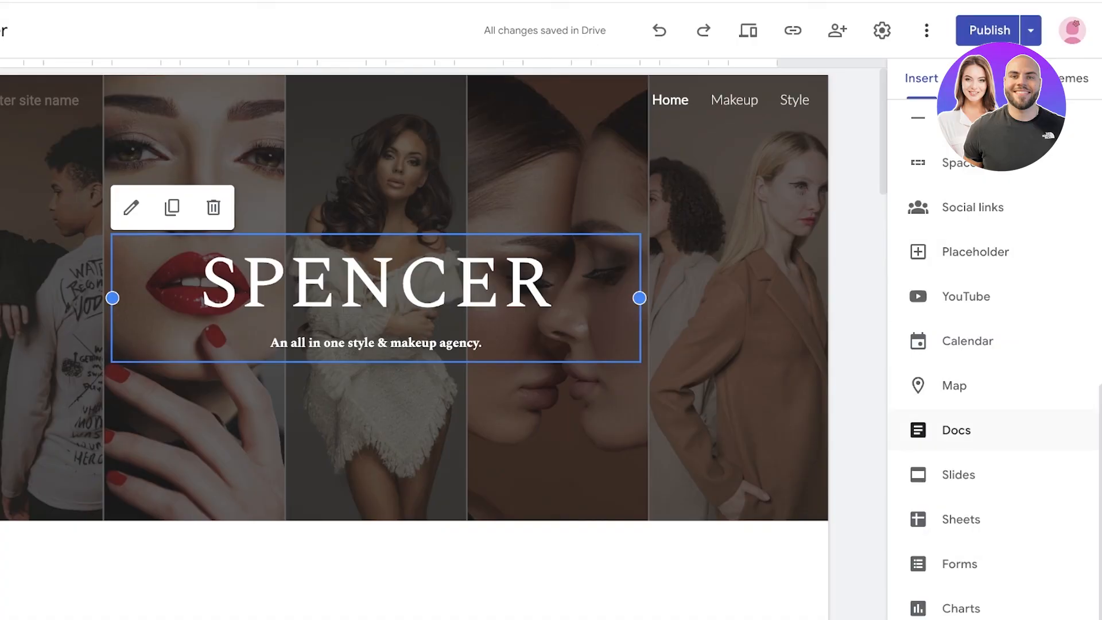
click(959, 563)
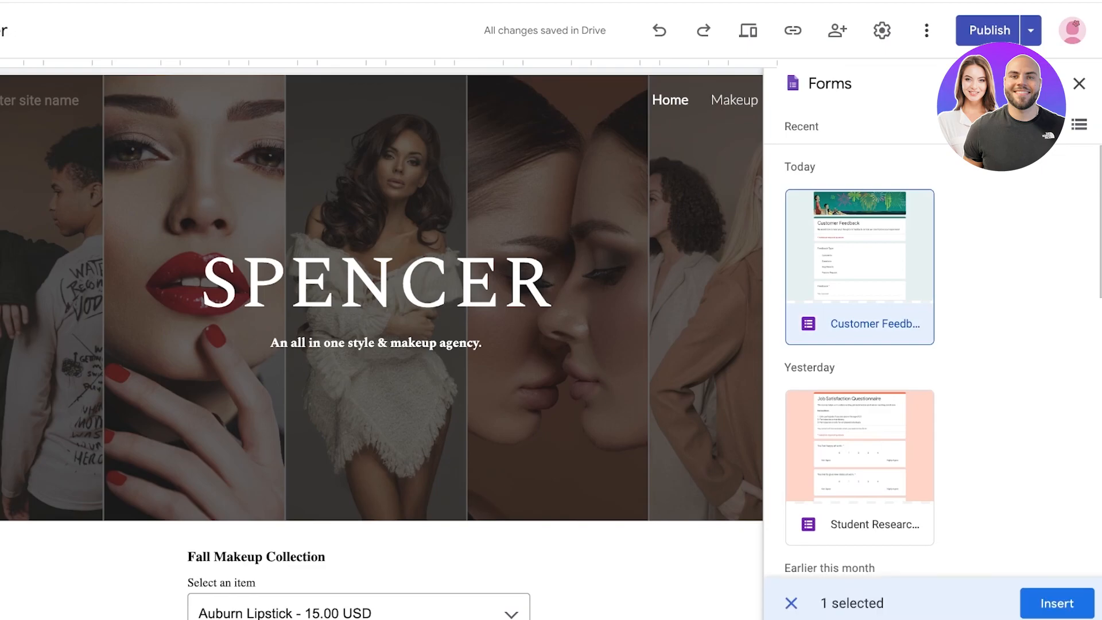
click(1057, 603)
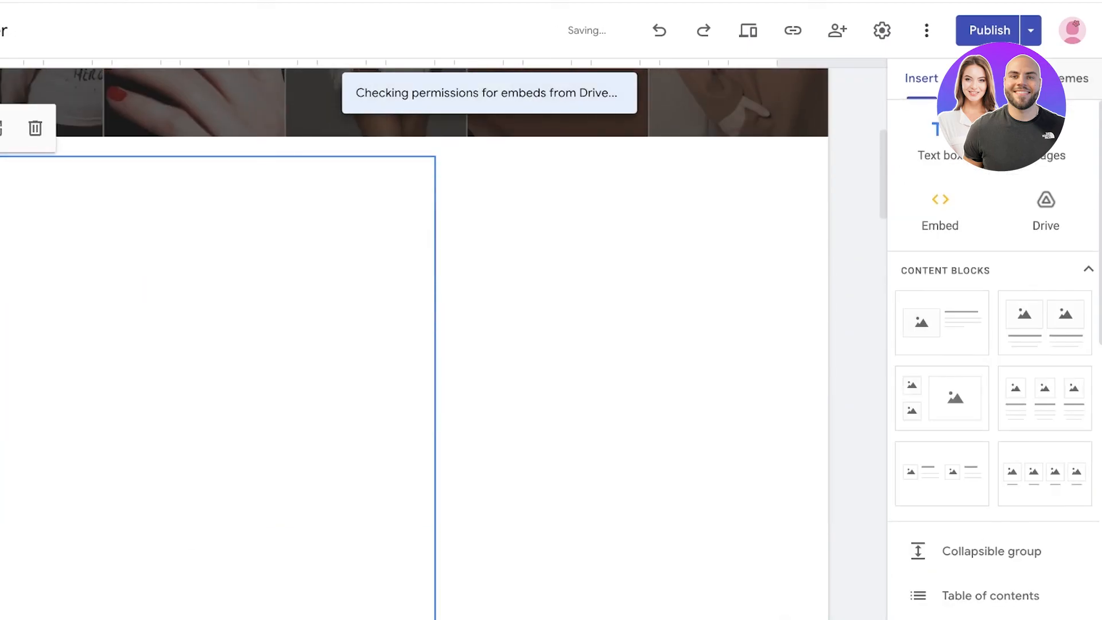
- Embed the Customer Feedback form above the inserted one using the copied HTML code, and widen the embed across the page
scroll(1044, 339, down, 6)
scroll(1044, 321, up, 3)
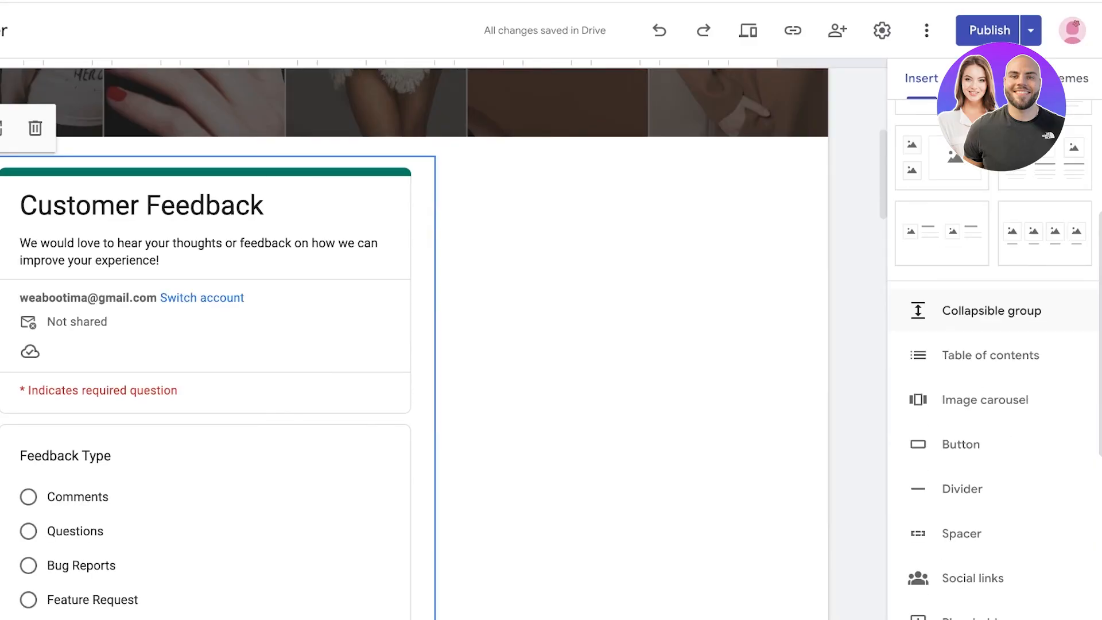
scroll(1027, 430, down, 6)
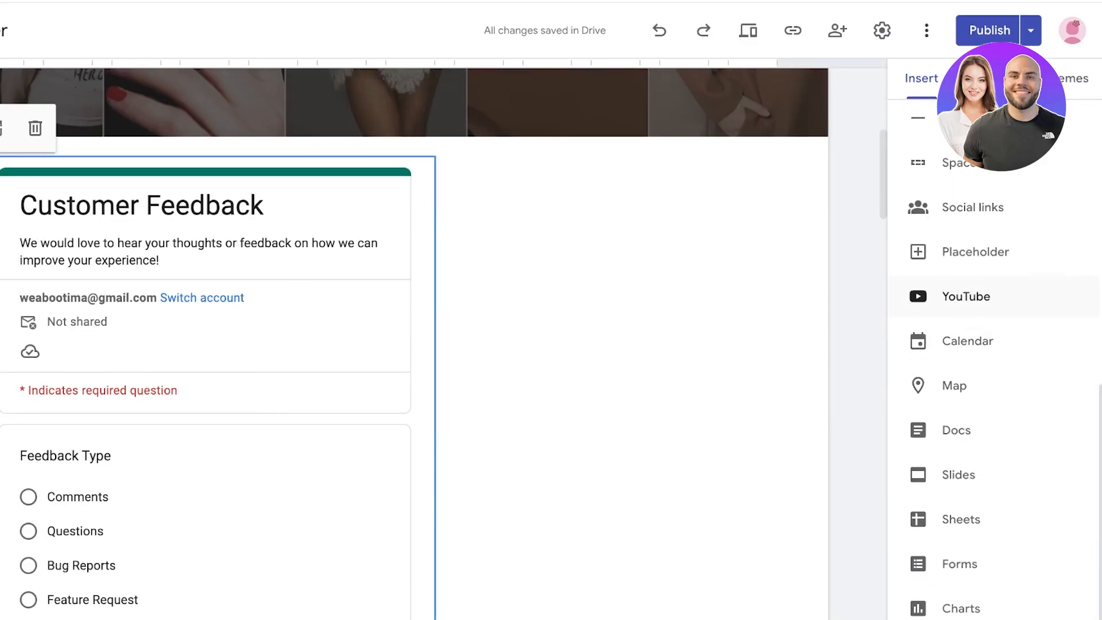
scroll(1004, 163, up, 10)
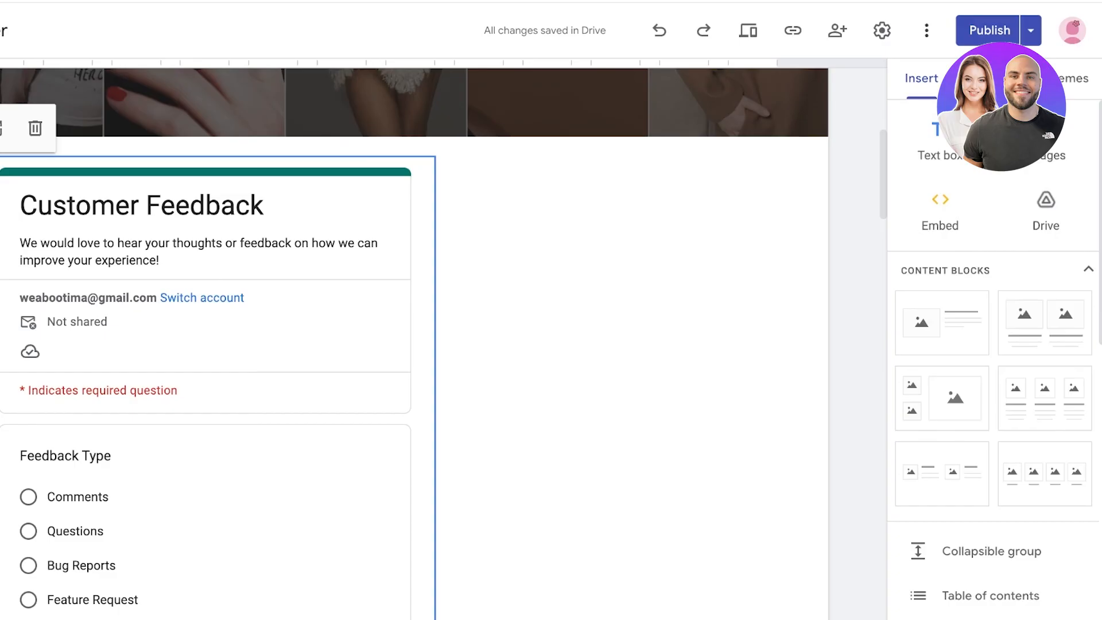
click(995, 78)
click(922, 79)
click(940, 210)
click(445, 269)
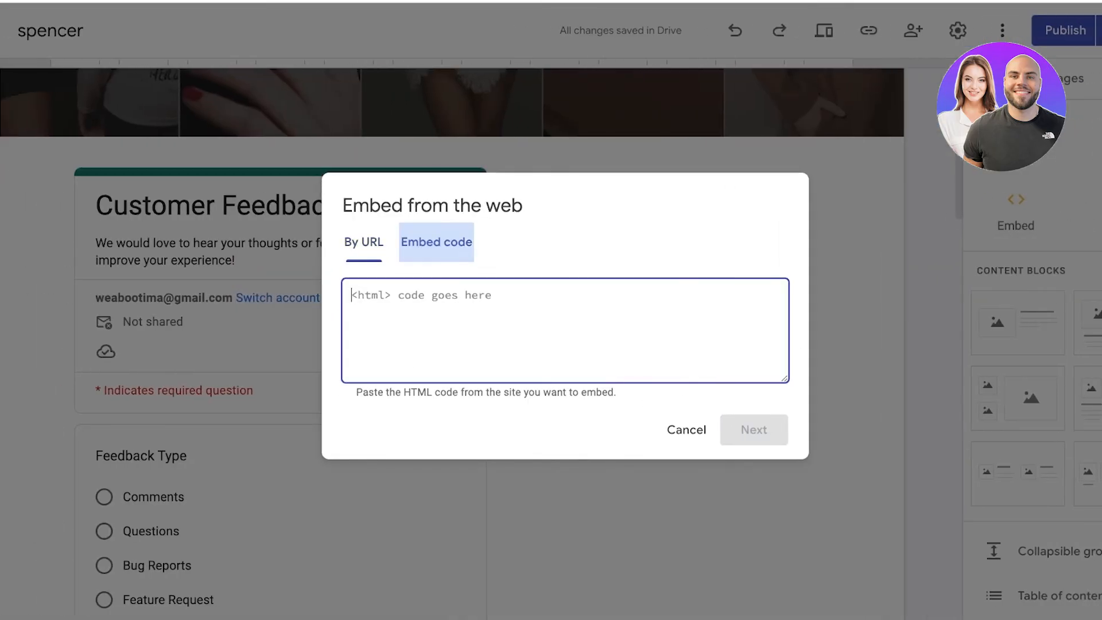
key(ctrl+v)
click(754, 430)
click(750, 505)
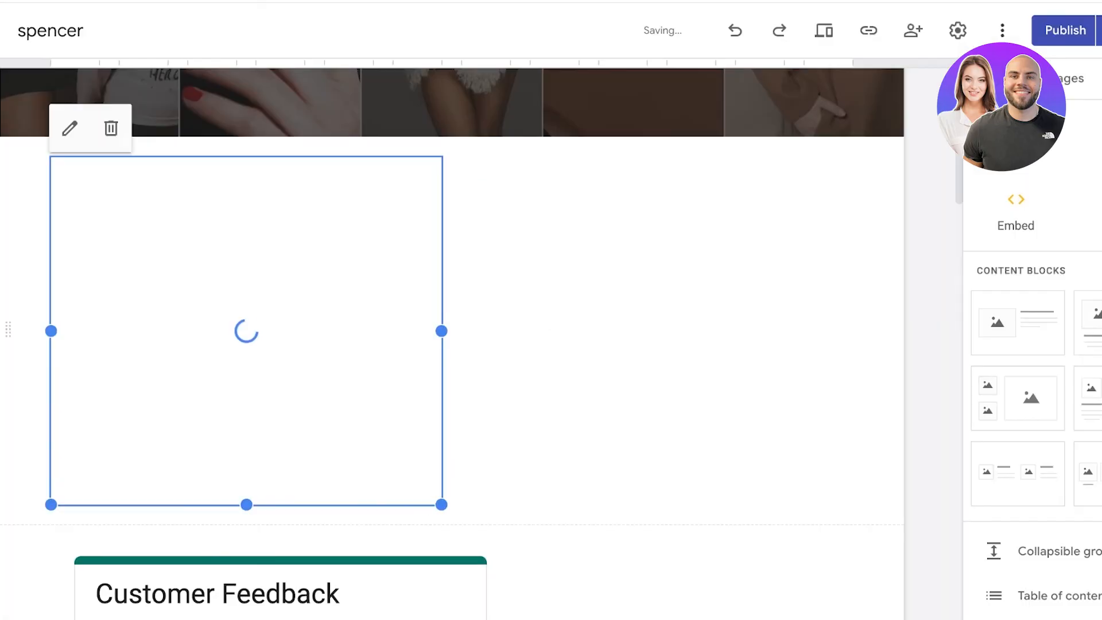
drag(443, 505, 895, 505)
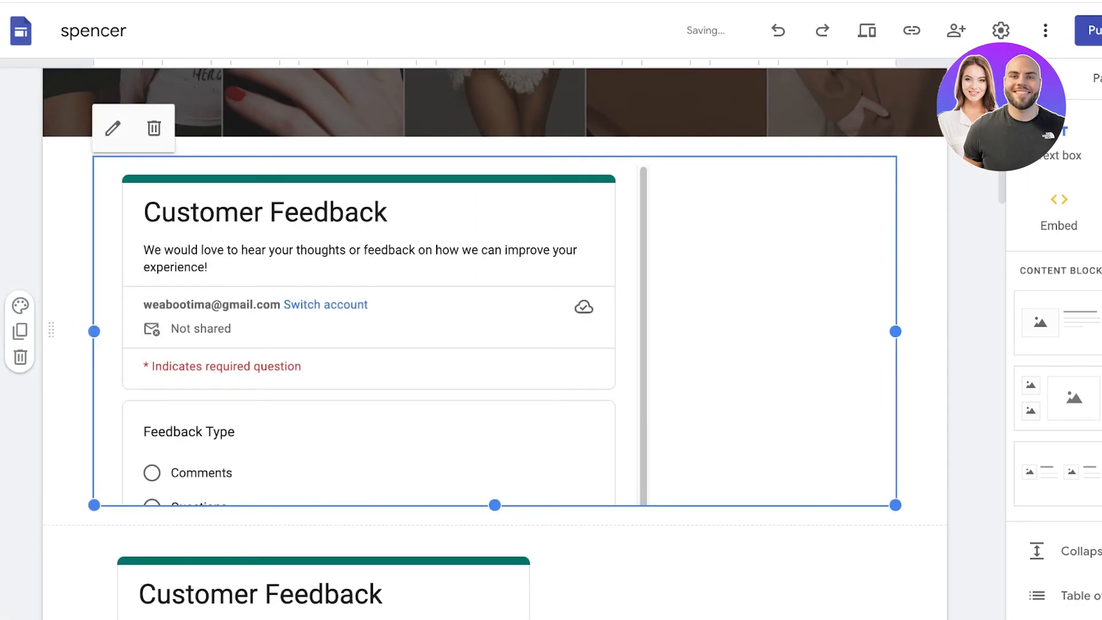